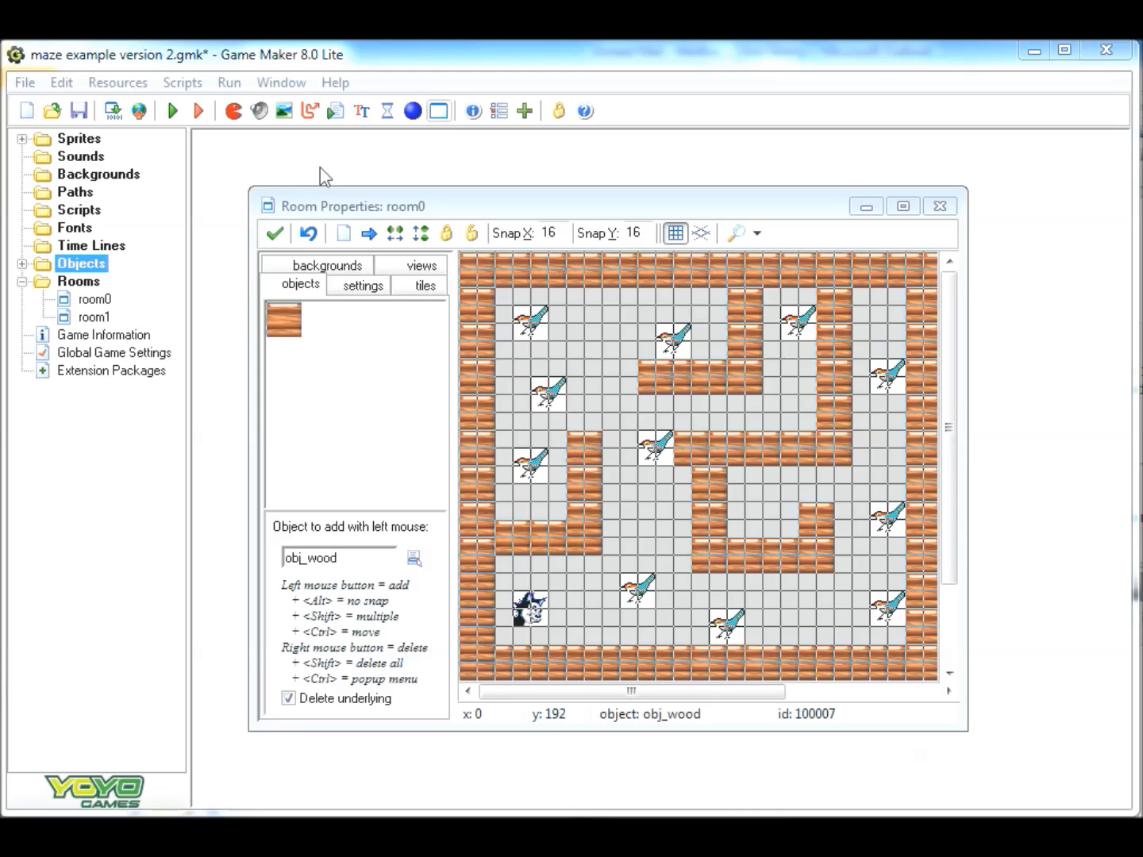
Step: Open room1 and place a column of obj_wood blocks down the upper part of its left edge, removing the misaligned blocks
double_click(93, 317)
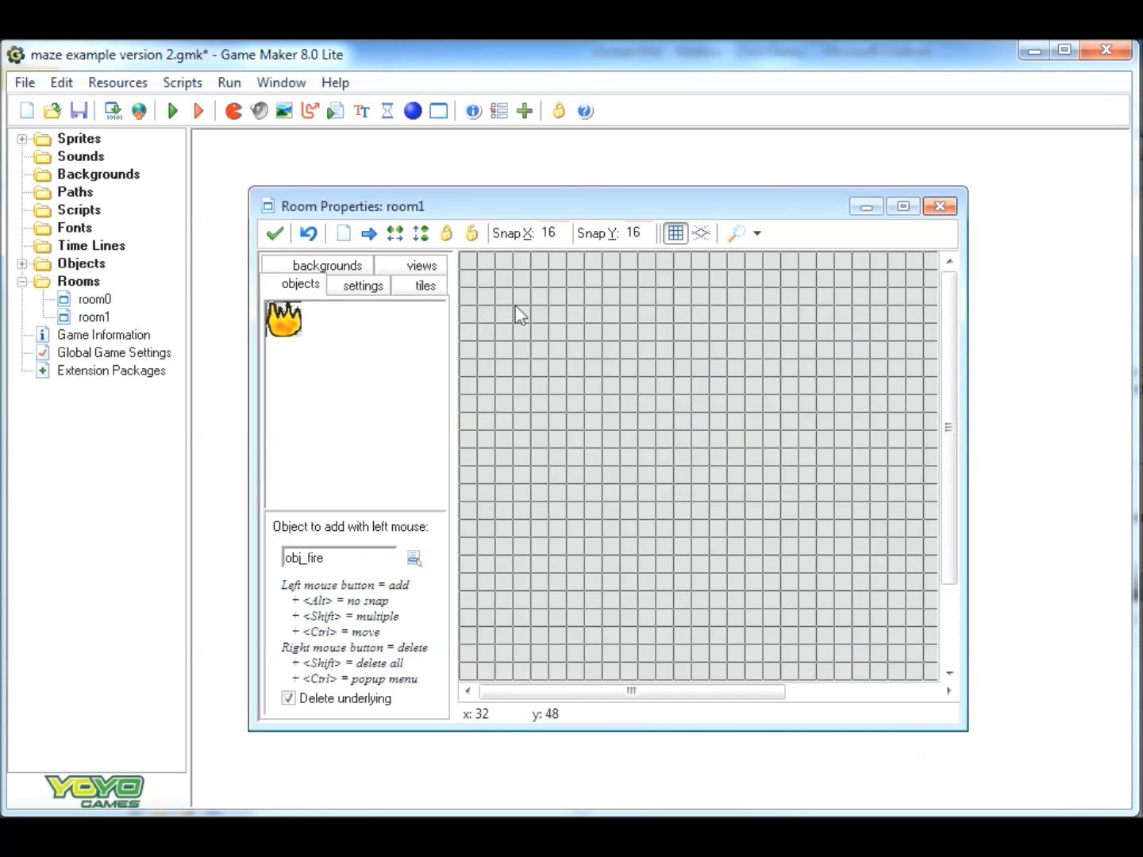
left_click(413, 559)
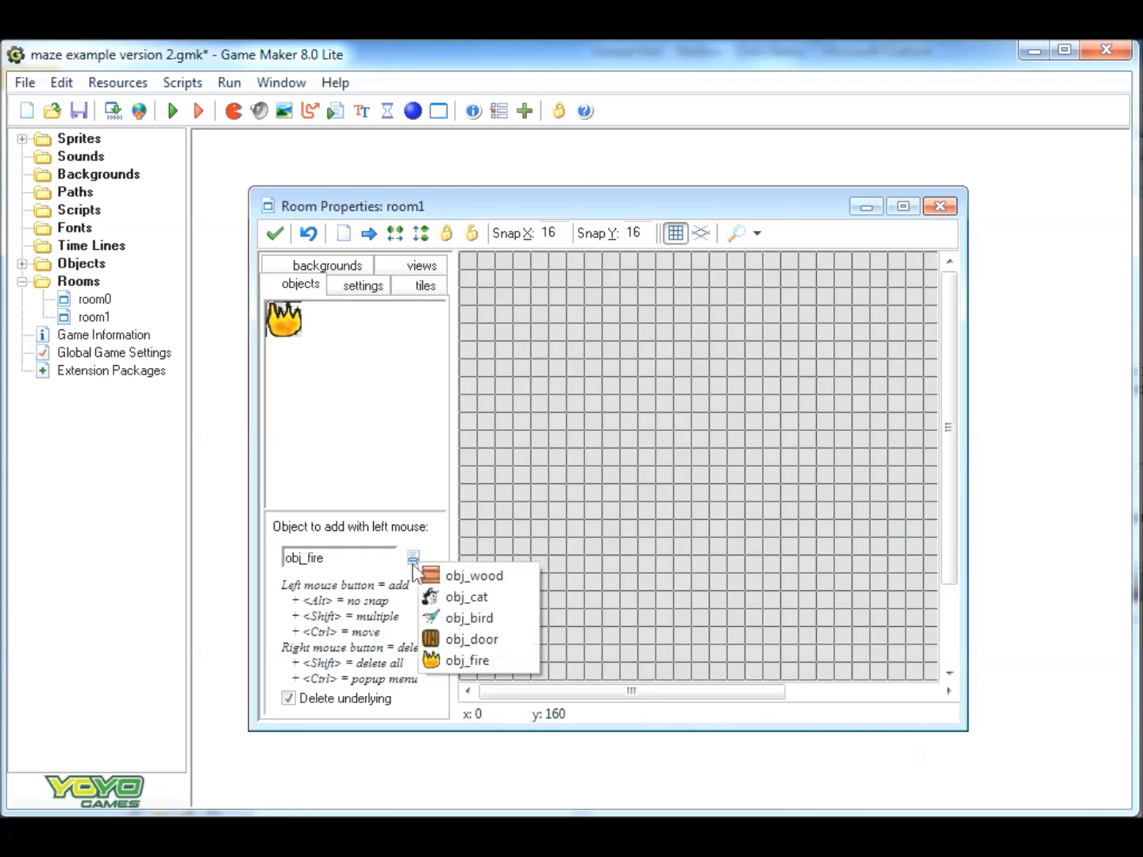
left_click(461, 576)
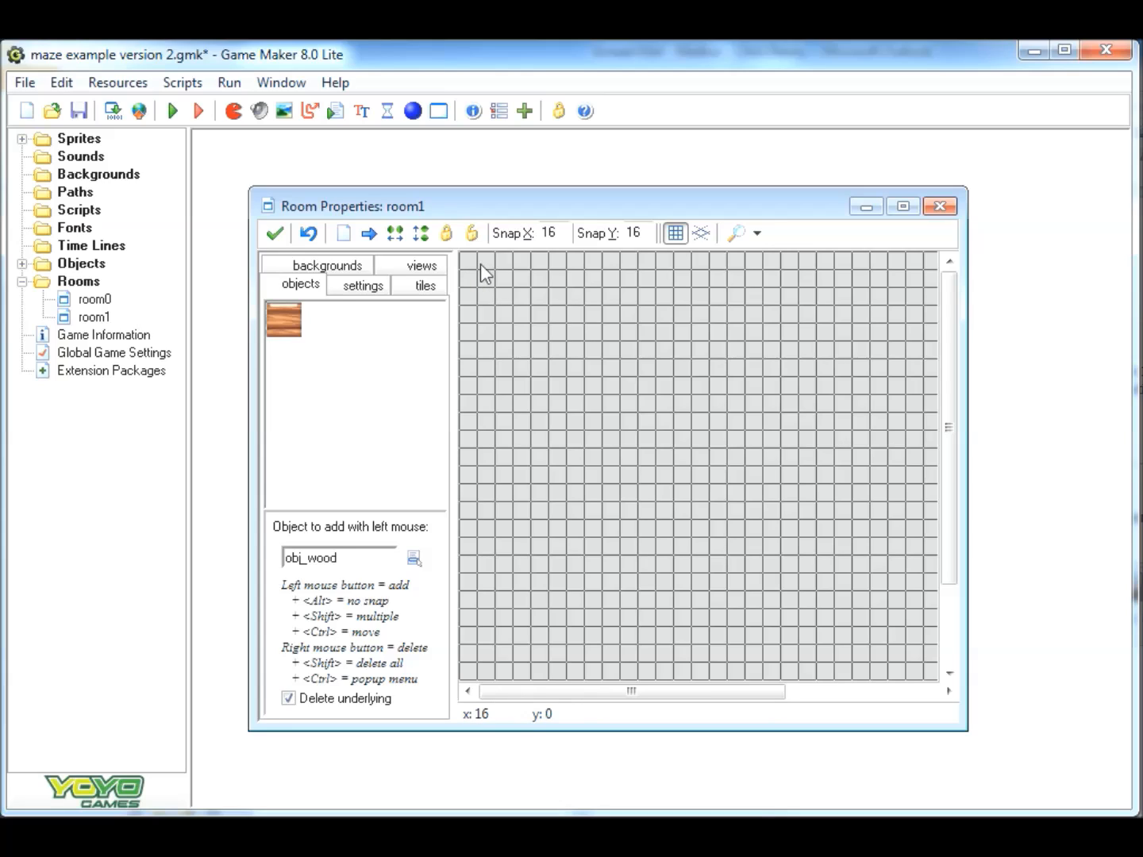
left_click_drag(475, 264, 485, 503, "shift")
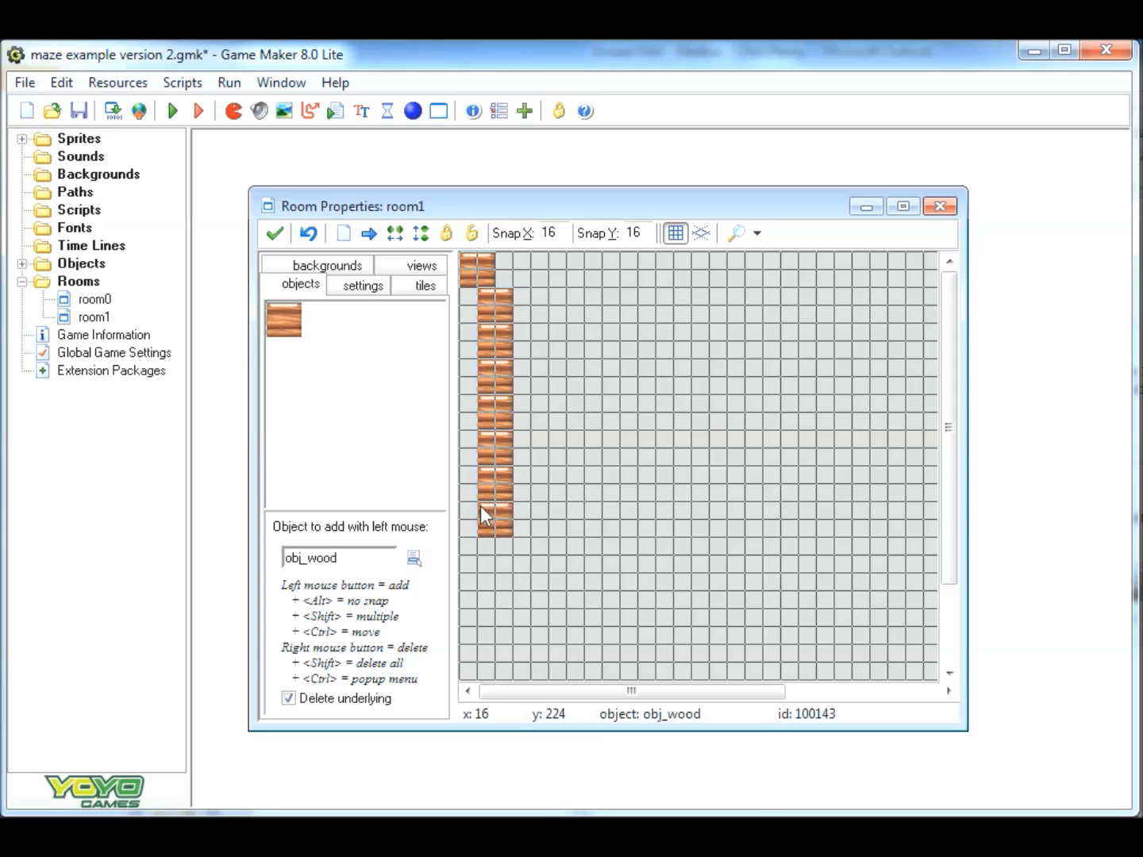
mouse_move(485, 539)
right_mouse_down()
mouse_move(470, 376)
mouse_move(502, 313)
right_mouse_up()
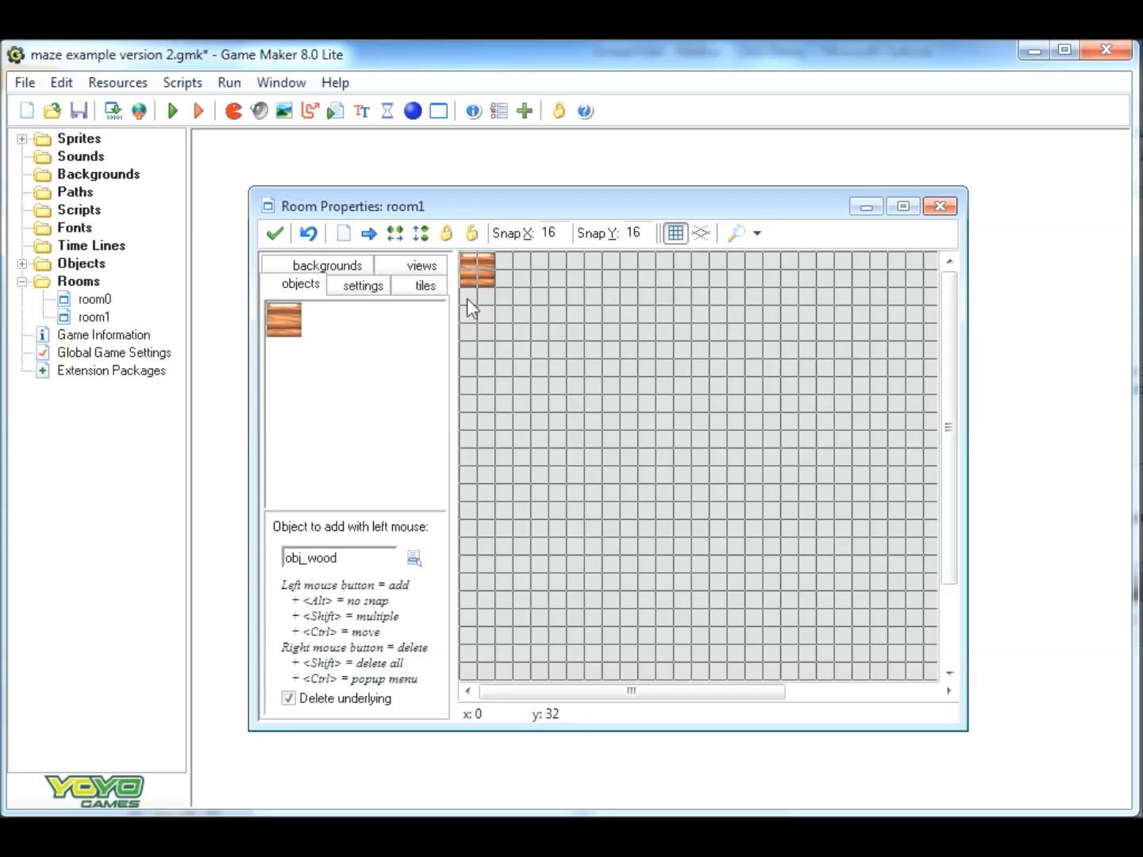
left_click(467, 299)
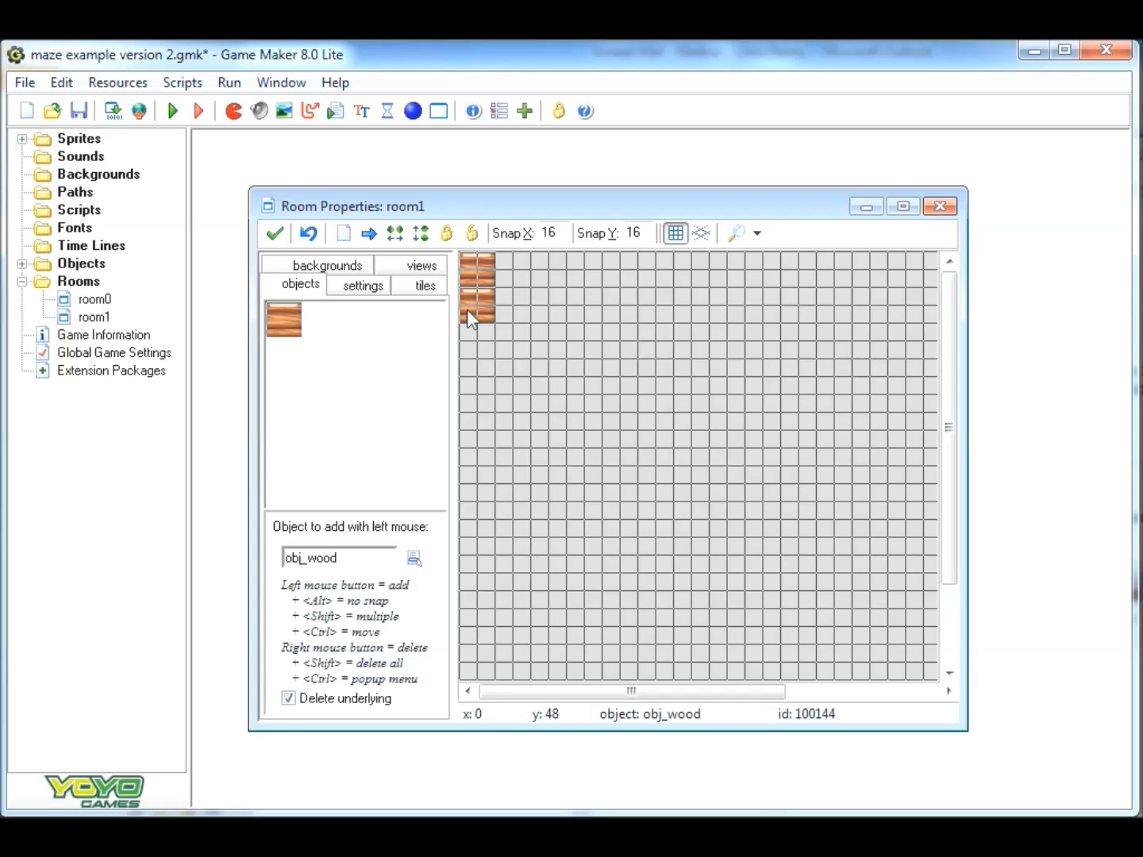
mouse_move(467, 349)
left_mouse_down("shift")
mouse_move(469, 467)
mouse_move(534, 620)
left_mouse_up("shift")
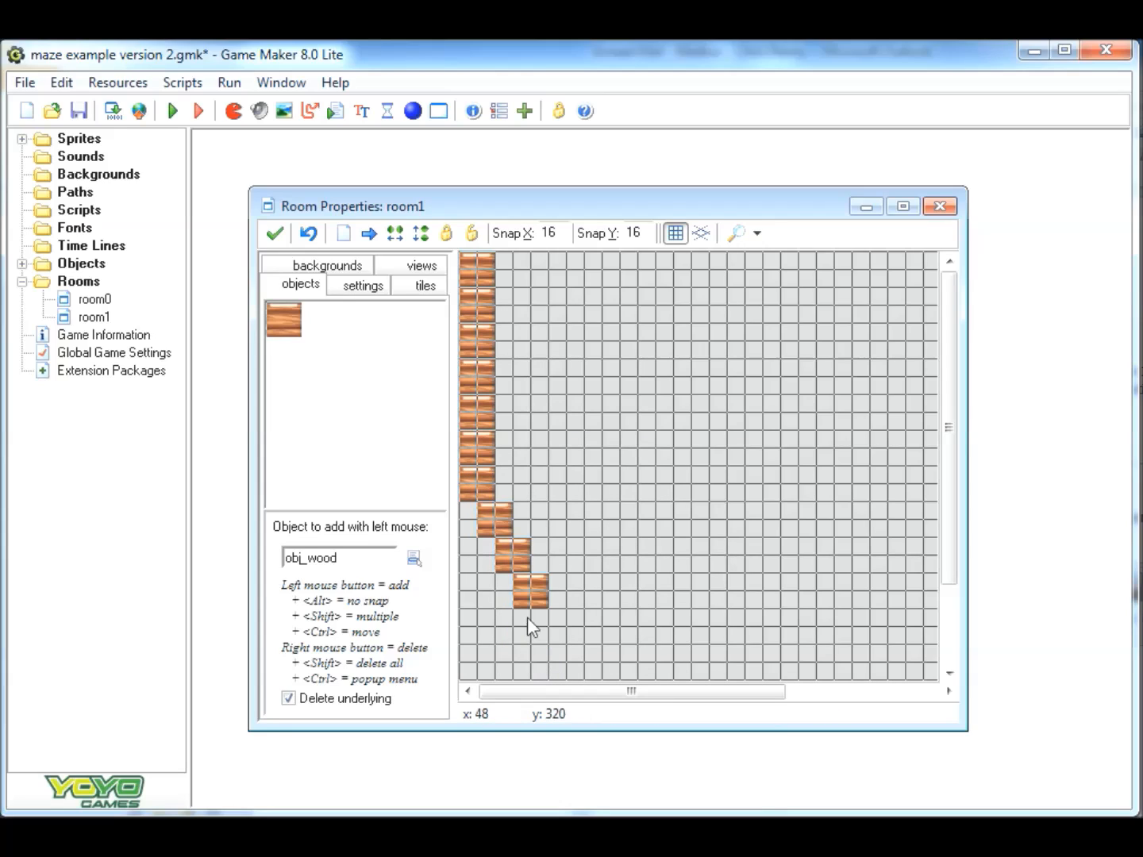
right_click(533, 579)
right_click(525, 545)
right_click(508, 531)
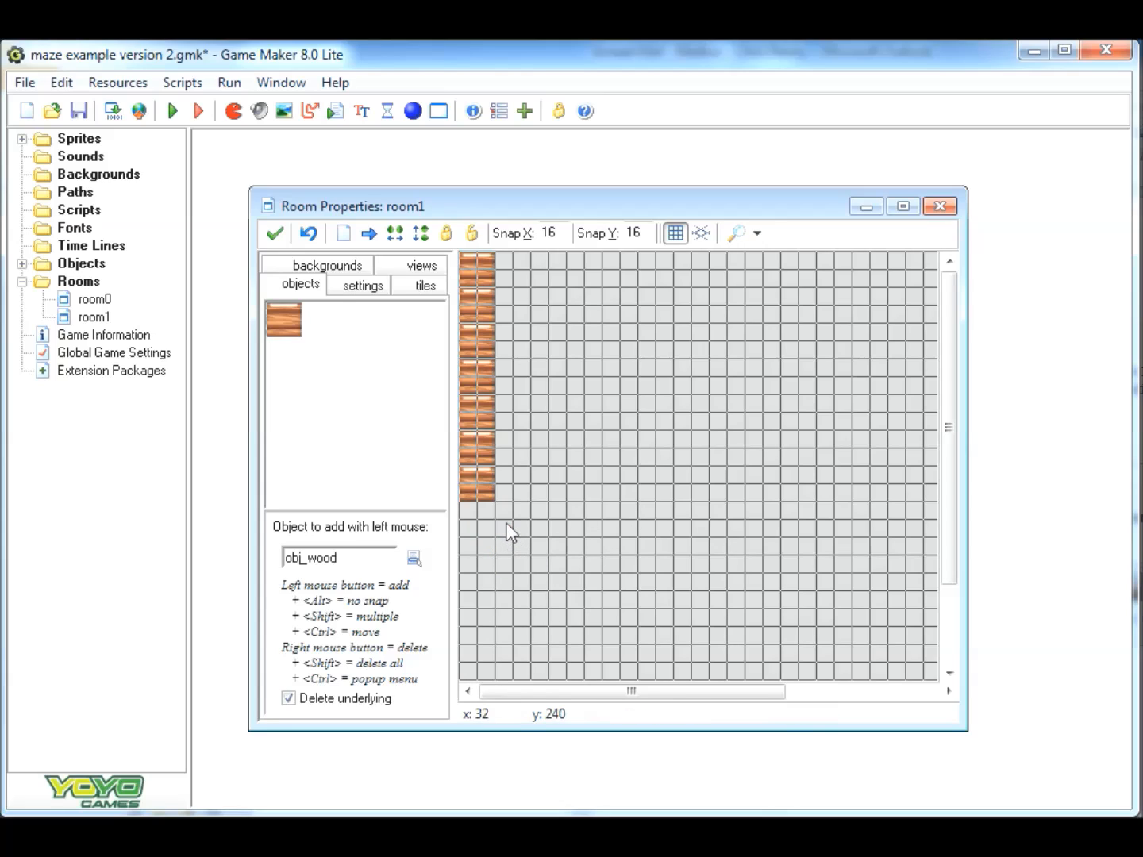
Step: Complete room1's border with obj_wood blocks down the rest of the left edge and along the bottom, right and top edges
left_click(478, 538)
mouse_move(478, 539)
left_mouse_down("shift")
mouse_move(477, 668)
mouse_move(925, 656)
mouse_move(944, 596)
mouse_move(918, 484)
left_mouse_up("shift")
right_click_drag(917, 469, 933, 546)
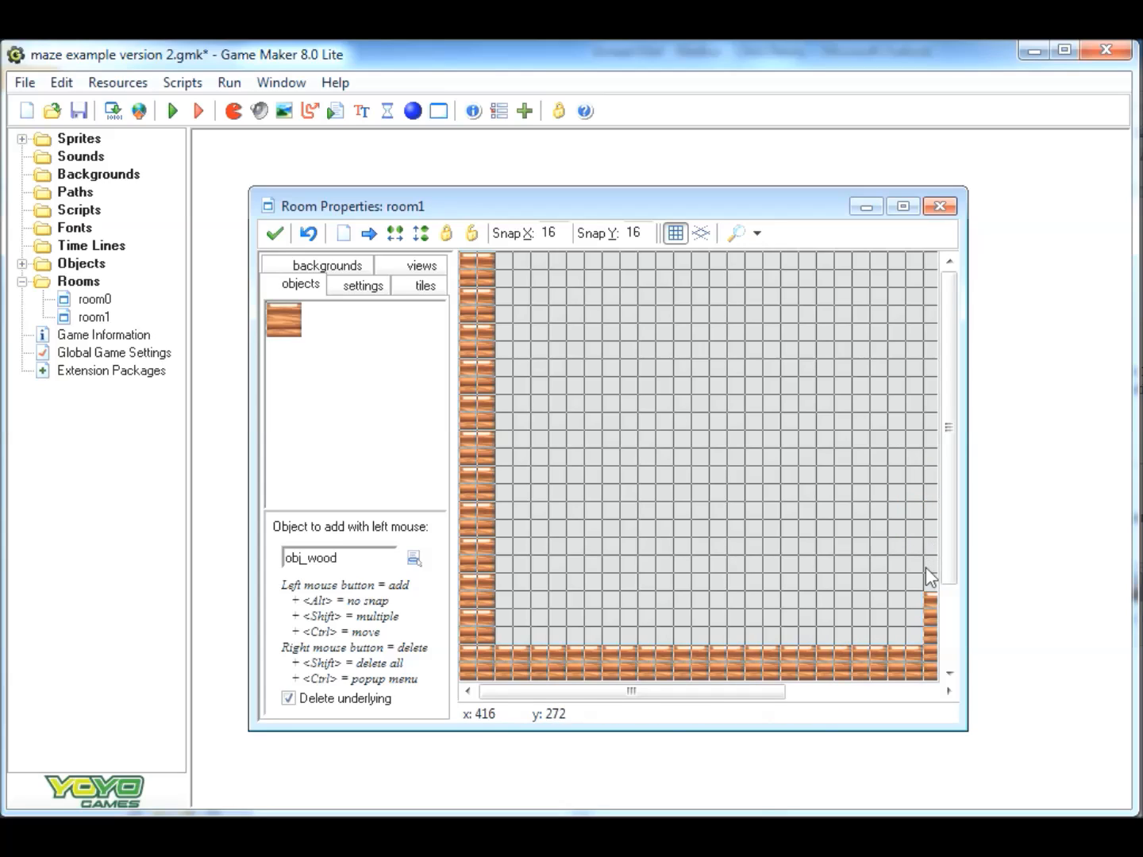
mouse_move(924, 581)
left_mouse_down("shift")
mouse_move(933, 253)
mouse_move(483, 240)
left_mouse_up("shift")
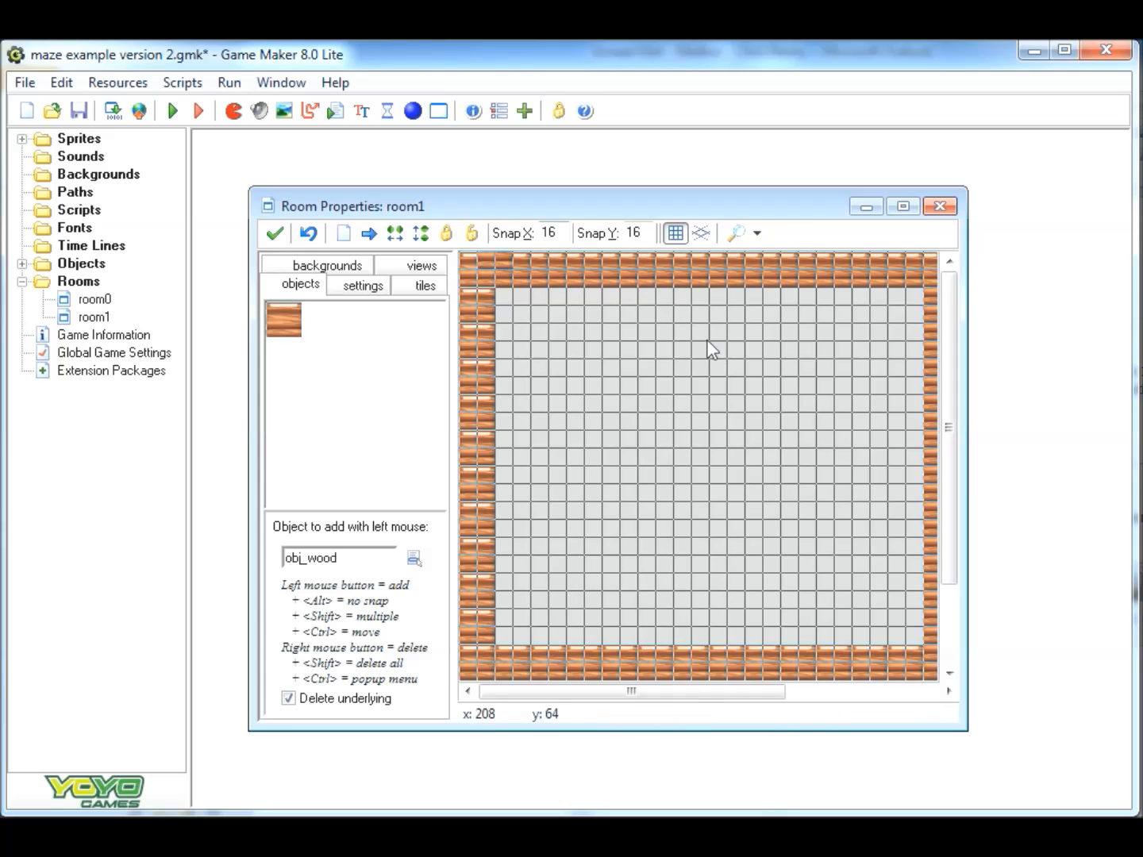
Step: Build an inner obj_wood wall extending from room1's left border, ending in a short upward piece, and remove stray blocks
left_click_drag(491, 410, 603, 435, "shift")
right_click_drag(633, 463, 530, 423, "shift")
left_click(473, 410)
left_click_drag(525, 411, 588, 411, "shift")
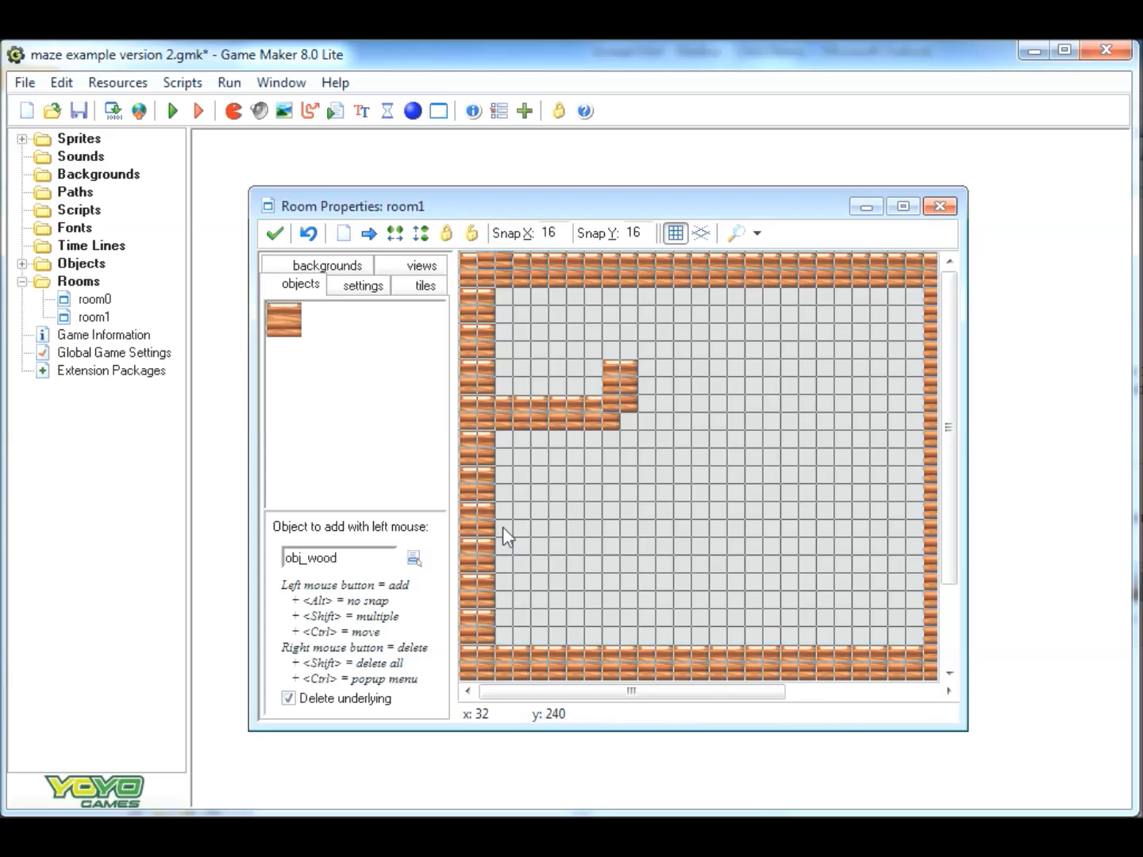
Step: Add three more inner obj_wood walls in room1: lower ones from the left and right borders, and one hanging from the top
left_click_drag(502, 527, 571, 527, "shift")
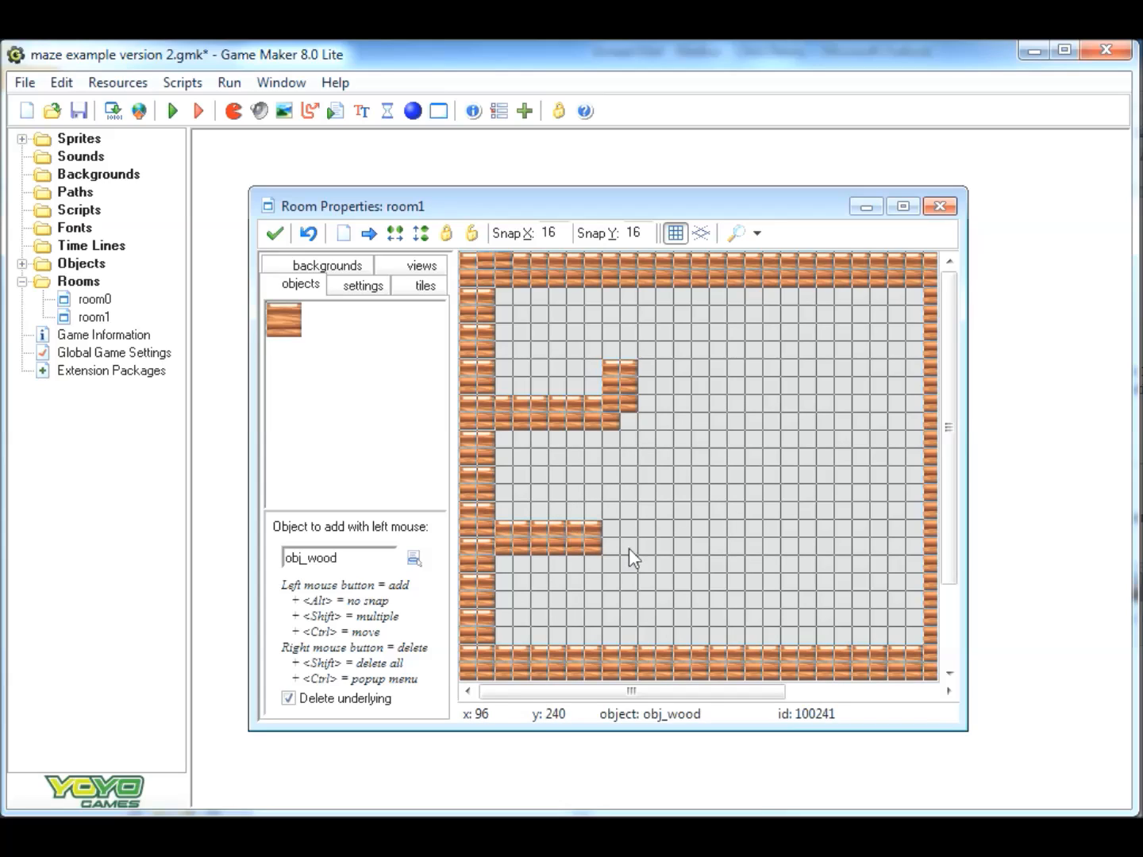
left_click(916, 544, "shift")
left_click_drag(913, 543, 832, 545, "shift")
left_click_drag(794, 296, 778, 400, "shift")
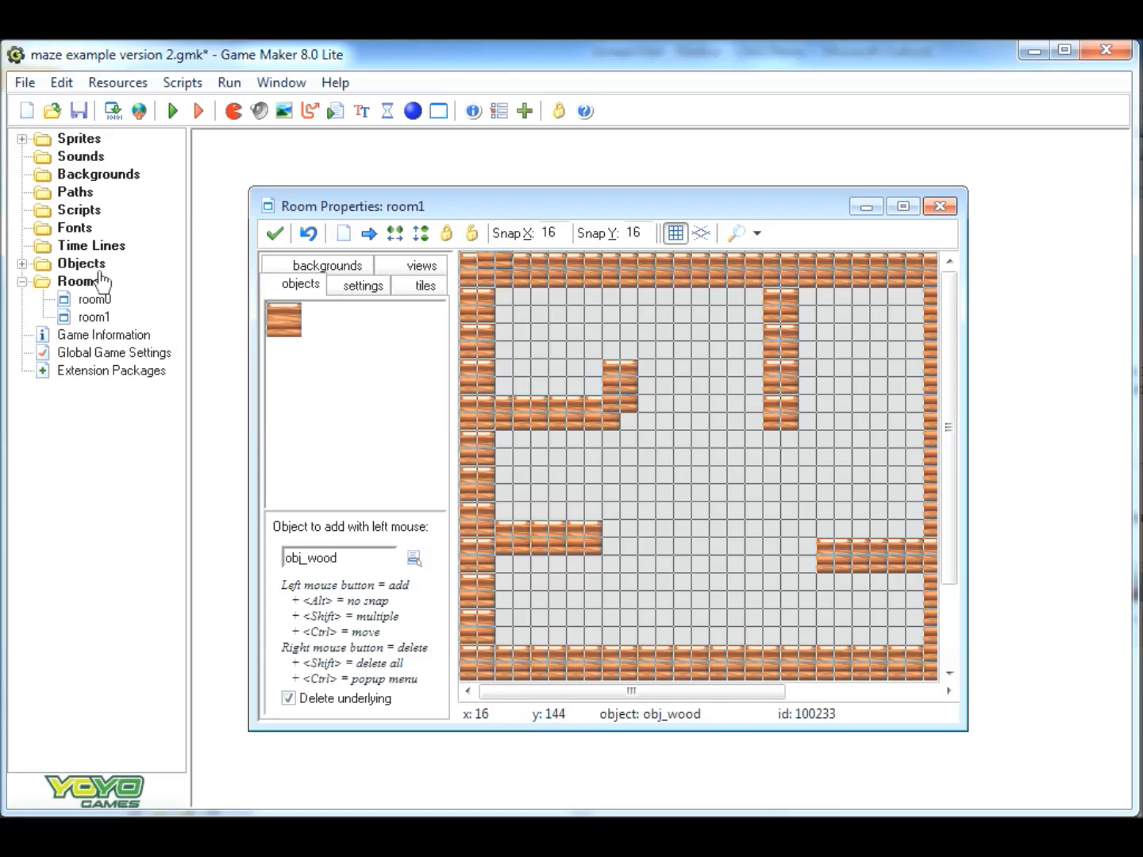
Step: Open room0 and expand the Sprites and Objects folders to show their resources
double_click(96, 300)
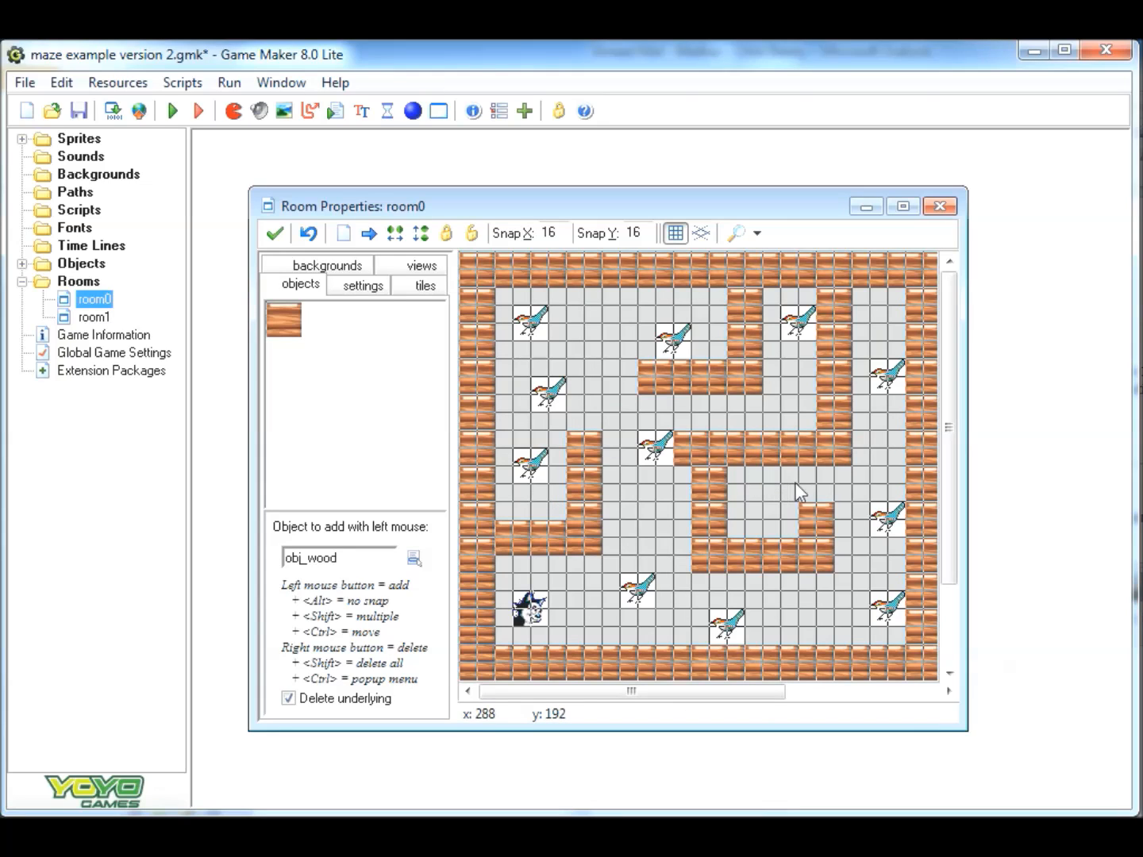
left_click(22, 139)
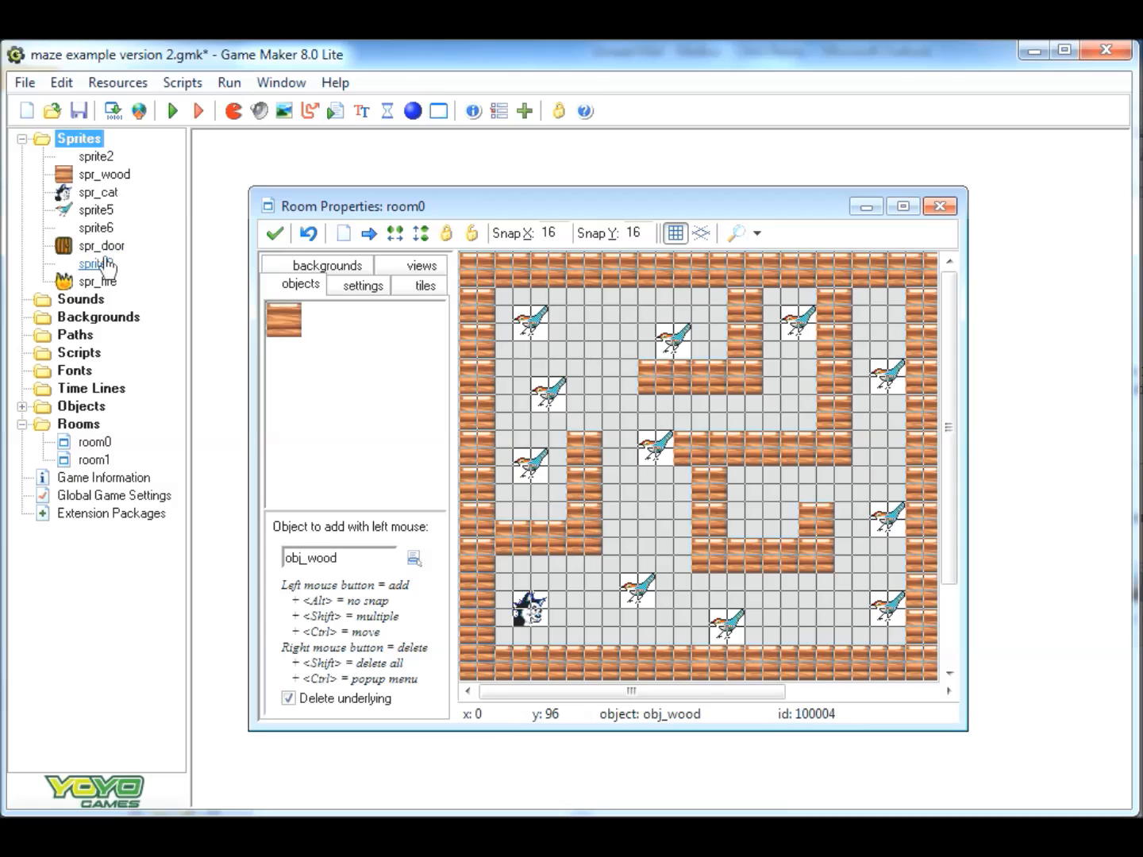
left_click(23, 406)
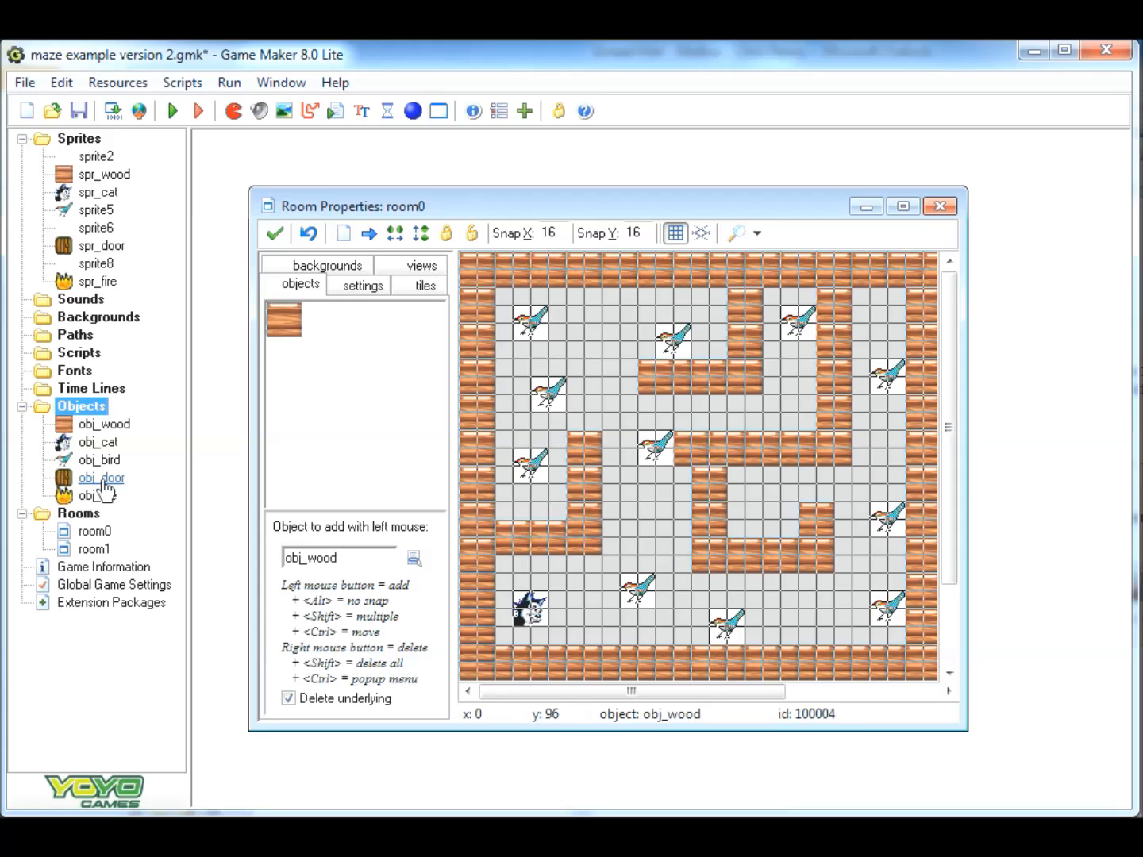
left_click(77, 533)
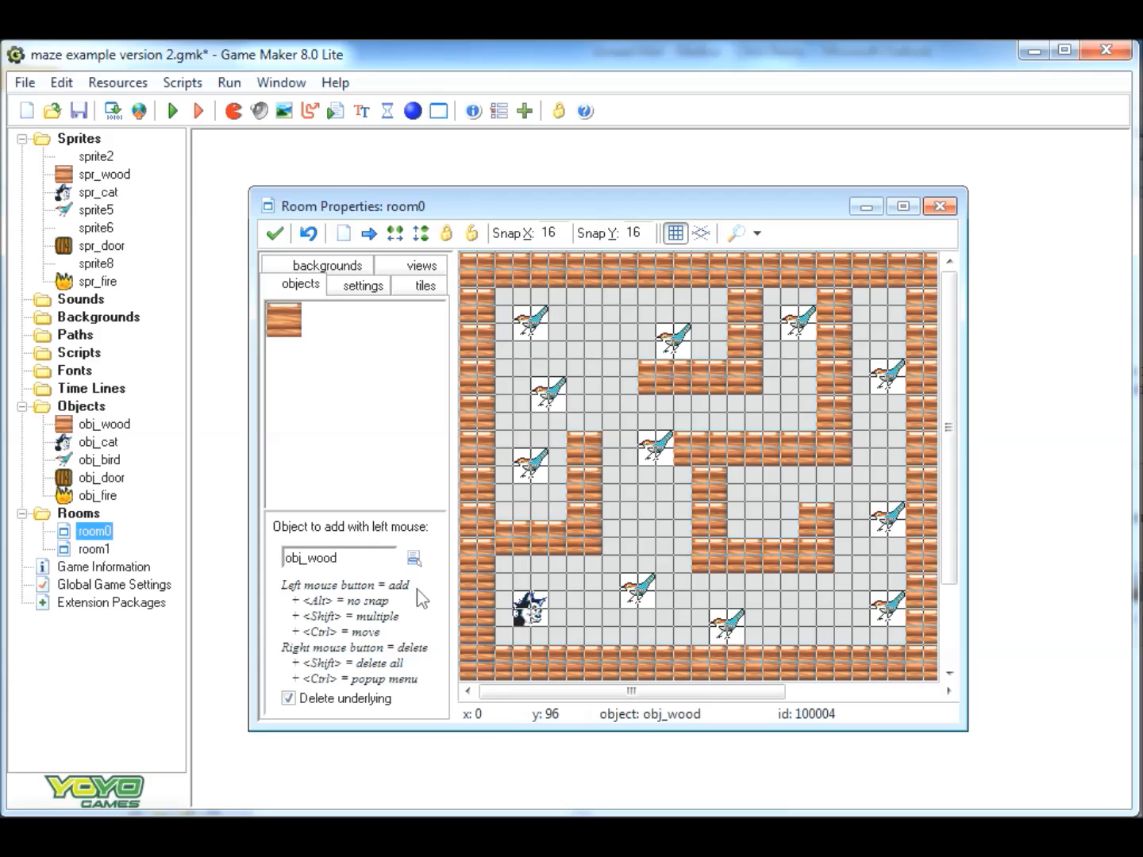
Step: Place an obj_door in room0 to close the gap above the short post of the enclosure, removing the misaligned first door
left_click(412, 559)
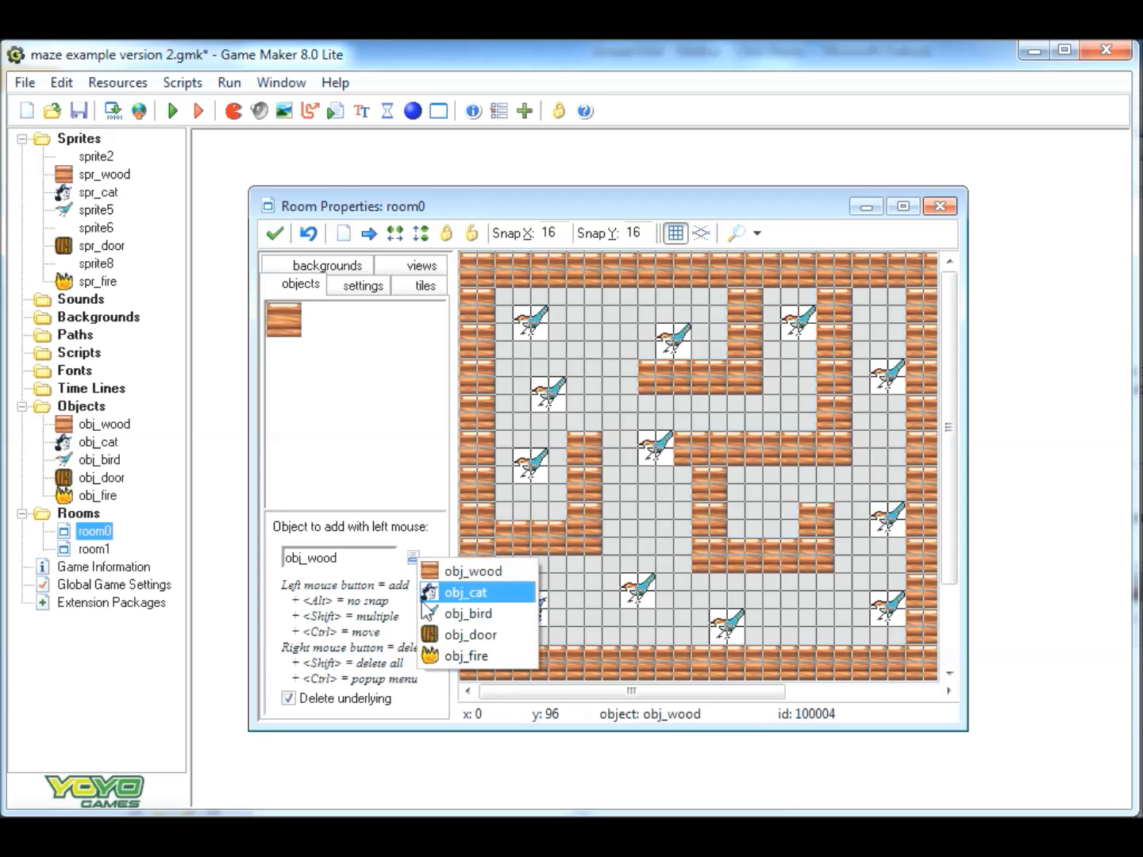
left_click(468, 637)
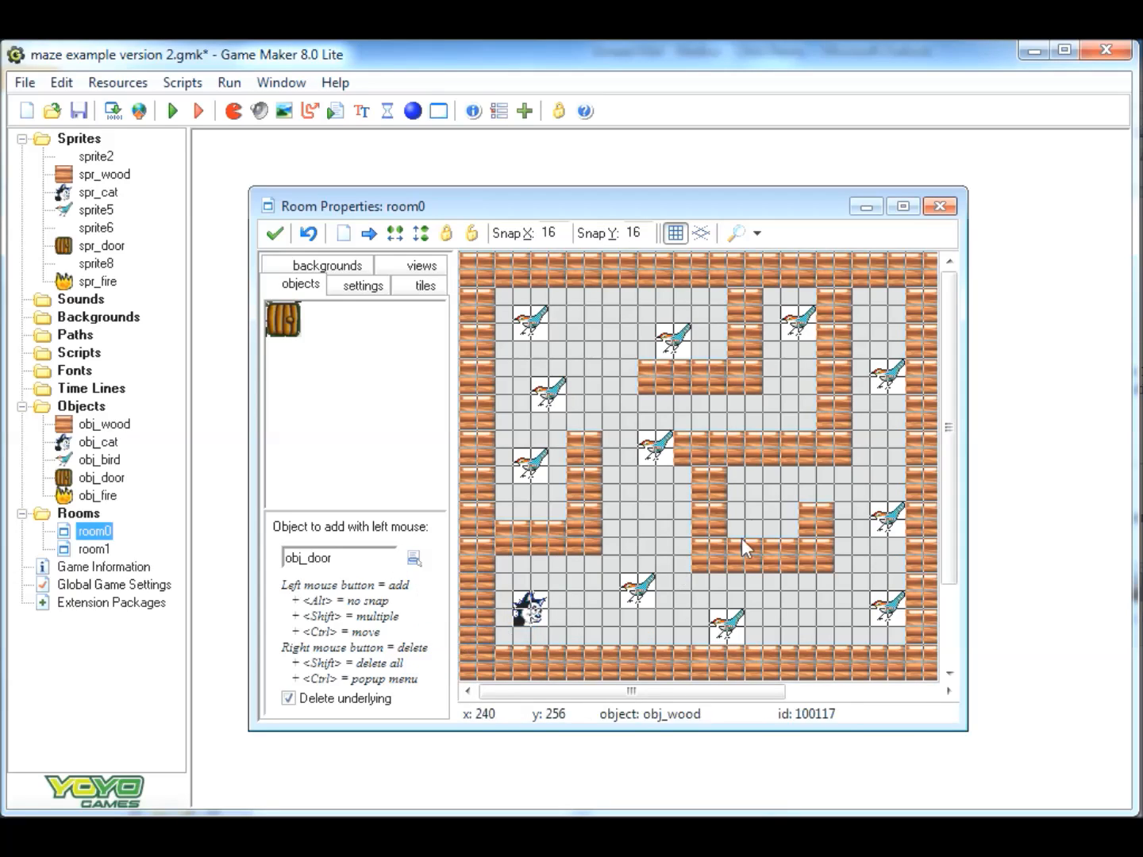
left_click(822, 490)
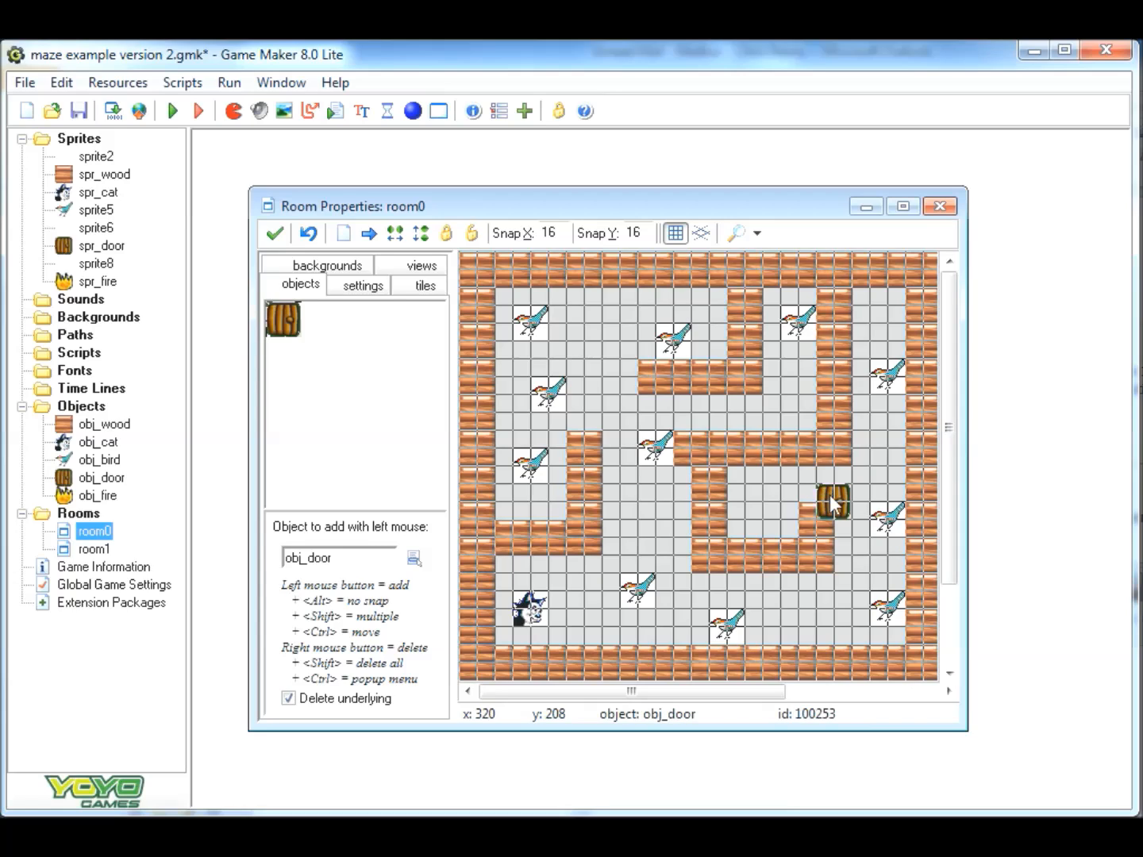
right_click(822, 492)
left_click(804, 476)
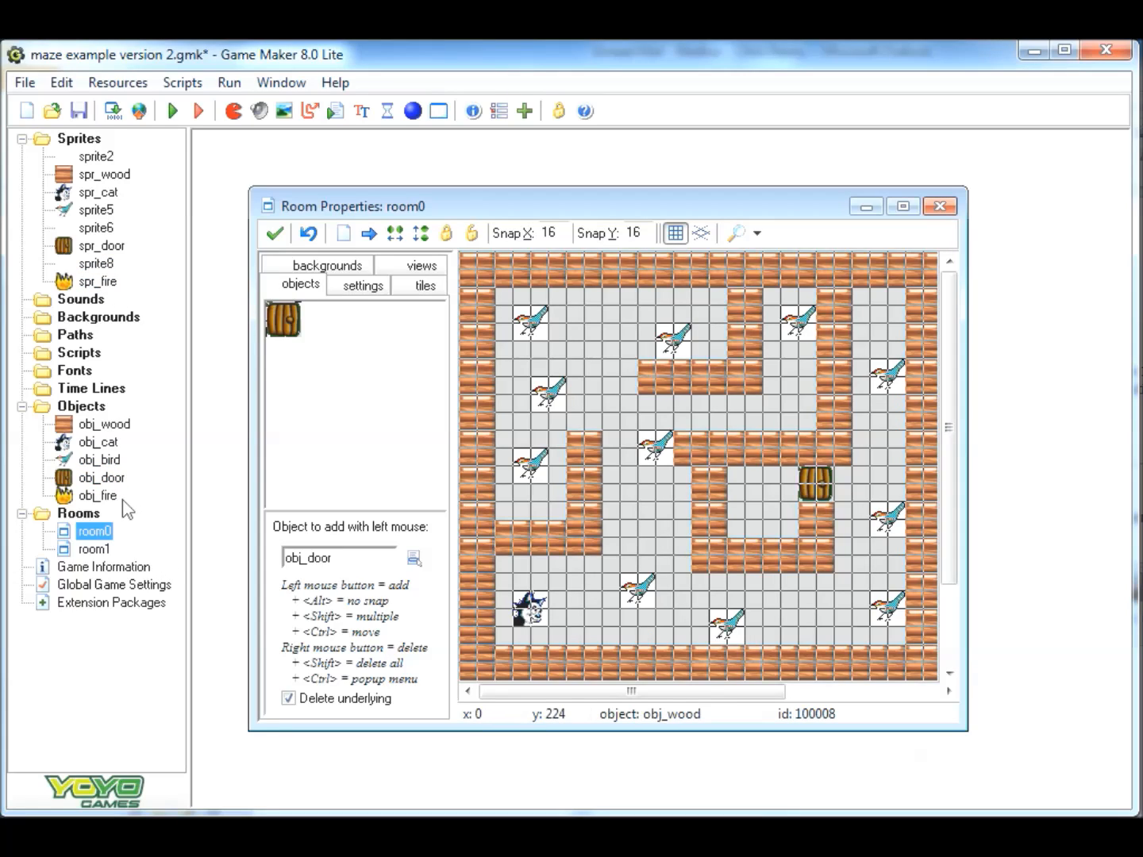
Step: Place an obj_fire in the lower-left corner inside the enclosure behind the door in room0
left_click(414, 558)
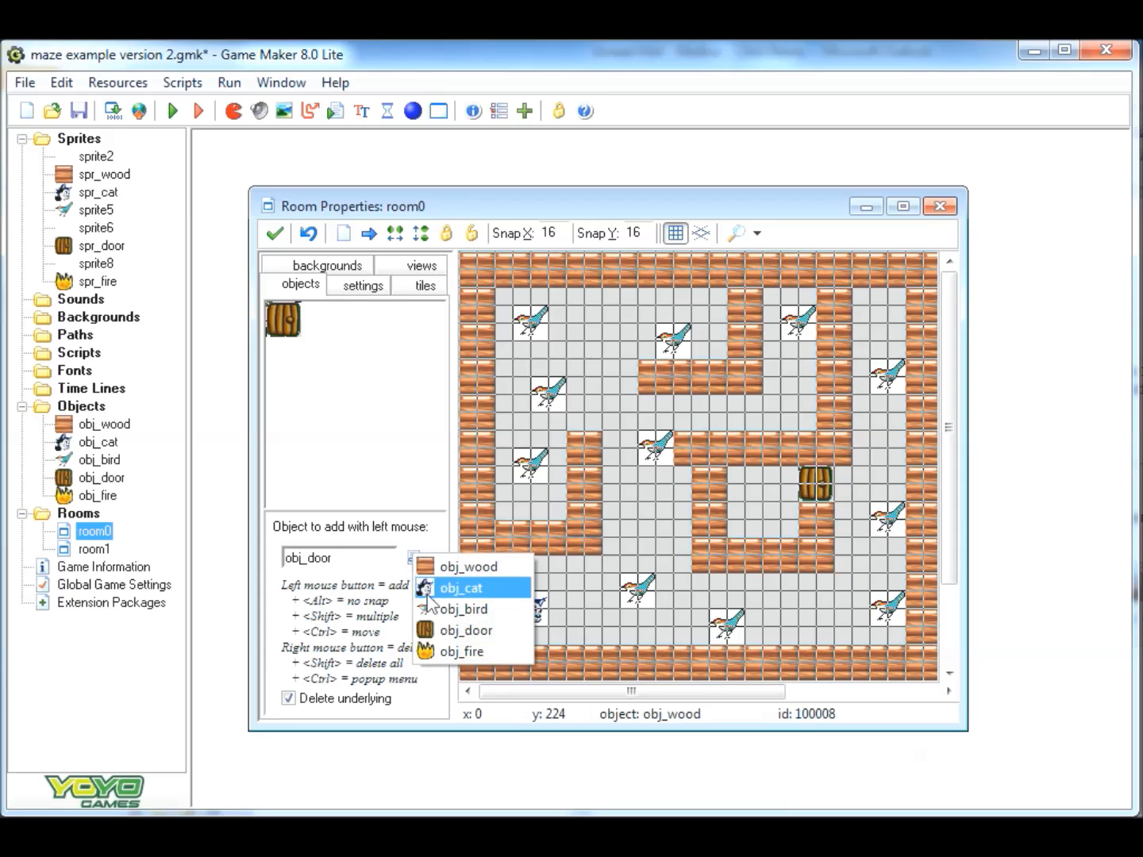
left_click(442, 653)
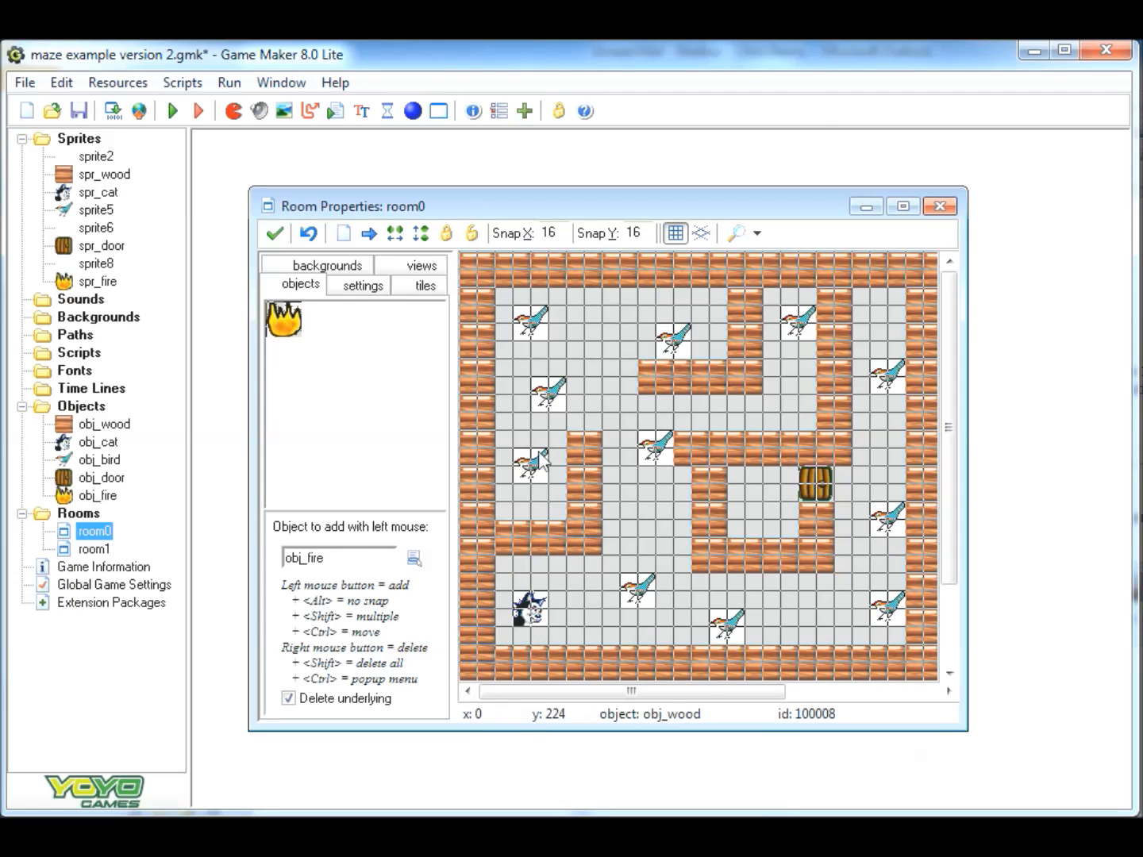
left_click(743, 510)
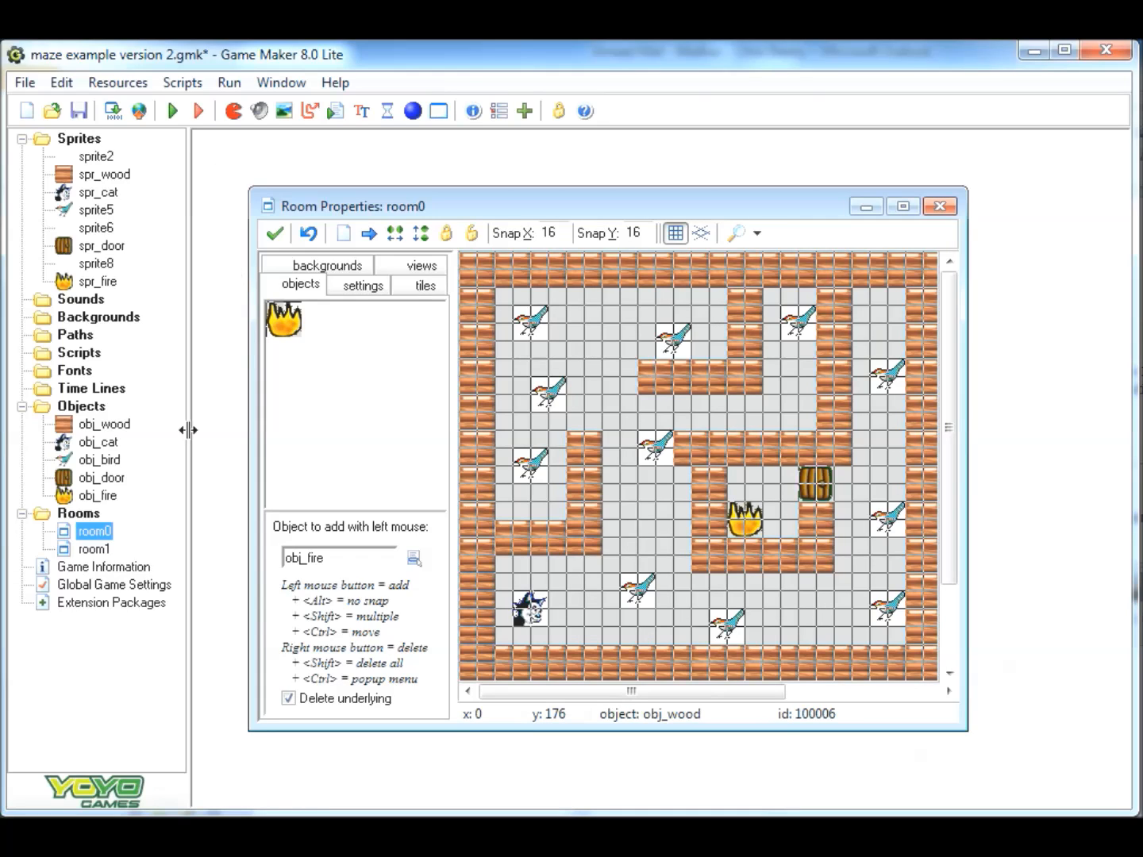
Step: Open the obj_cat object and add a collision event with obj_door
double_click(98, 445)
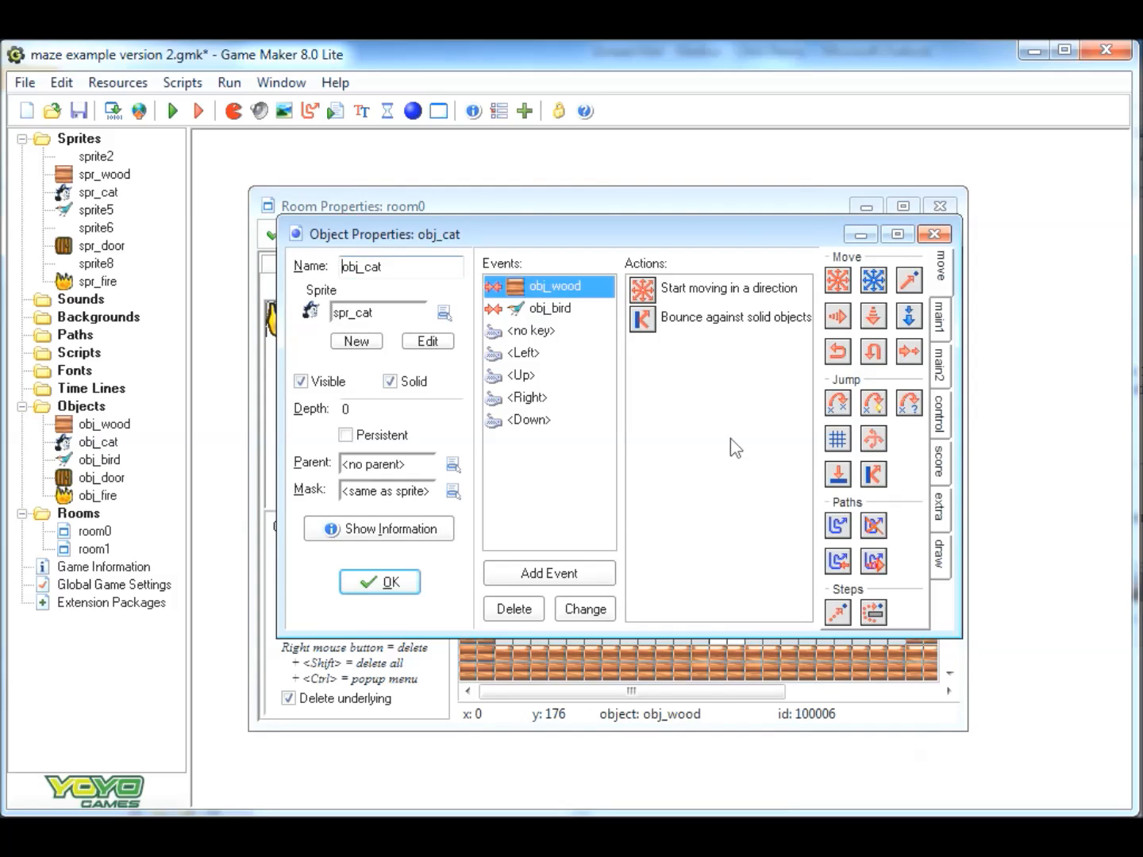
left_click(546, 575)
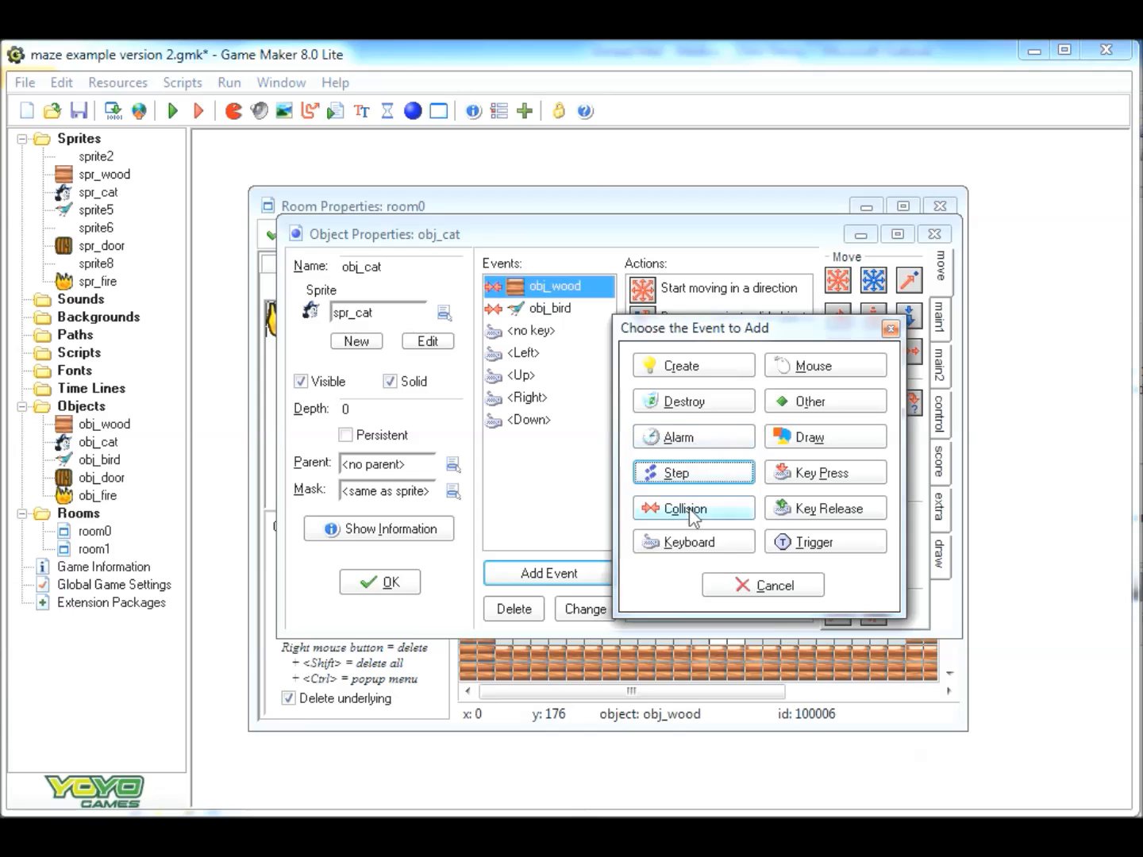
left_click(692, 514)
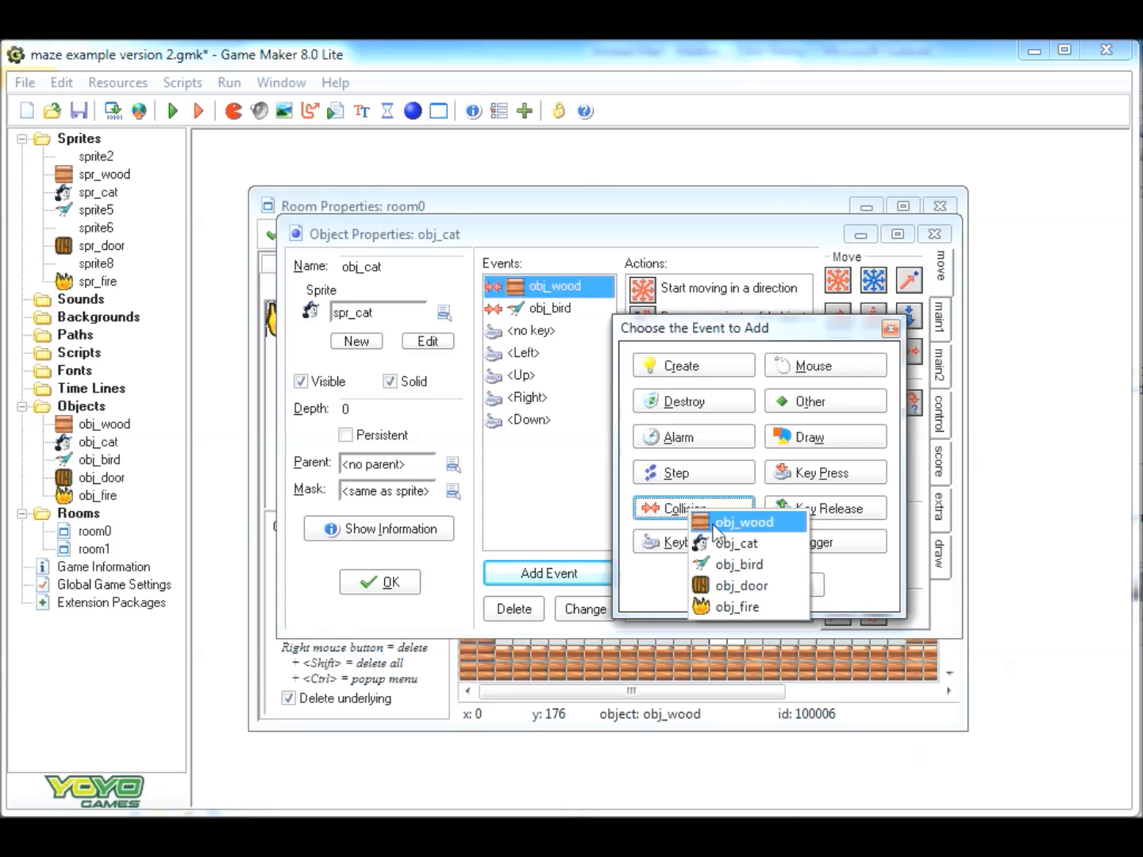
left_click(740, 585)
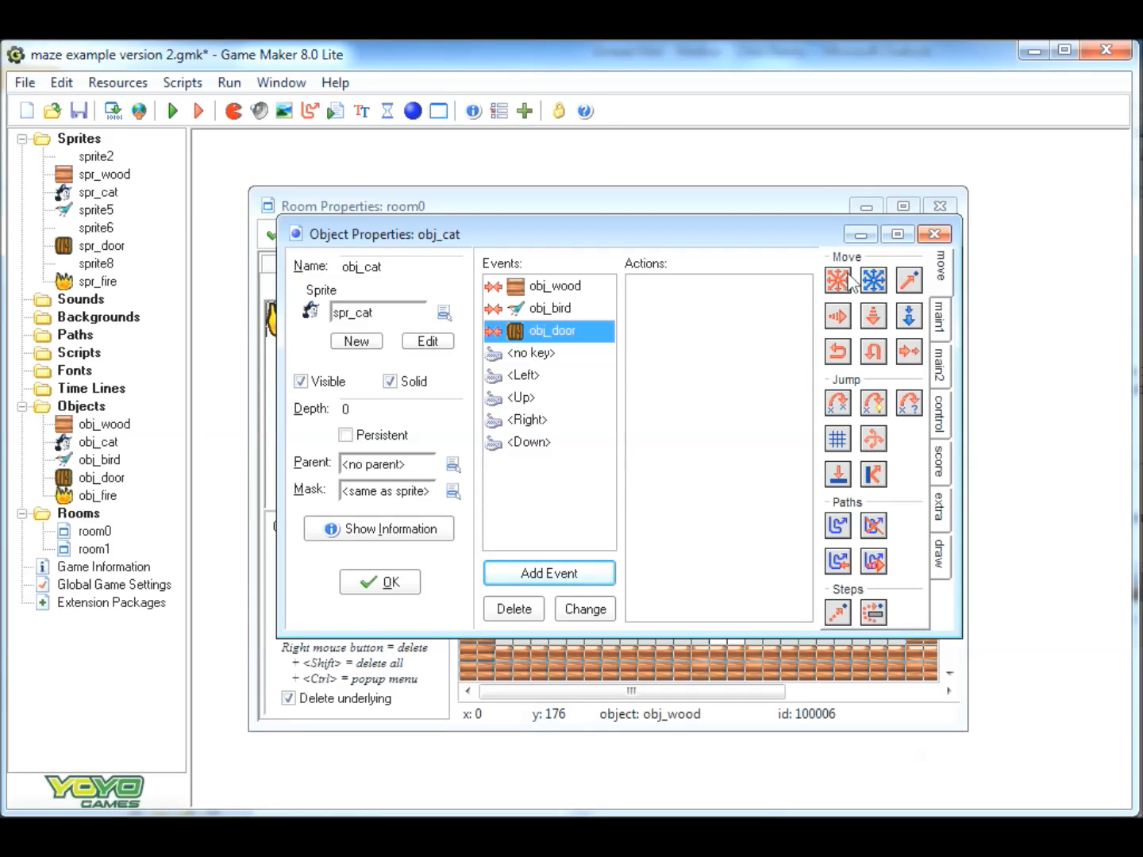
Step: Give the obj_door collision a Move Fixed stop action at speed 0 and a Bounce against solid objects action, and accept the object
left_click_drag(841, 281, 746, 303)
left_click(747, 468)
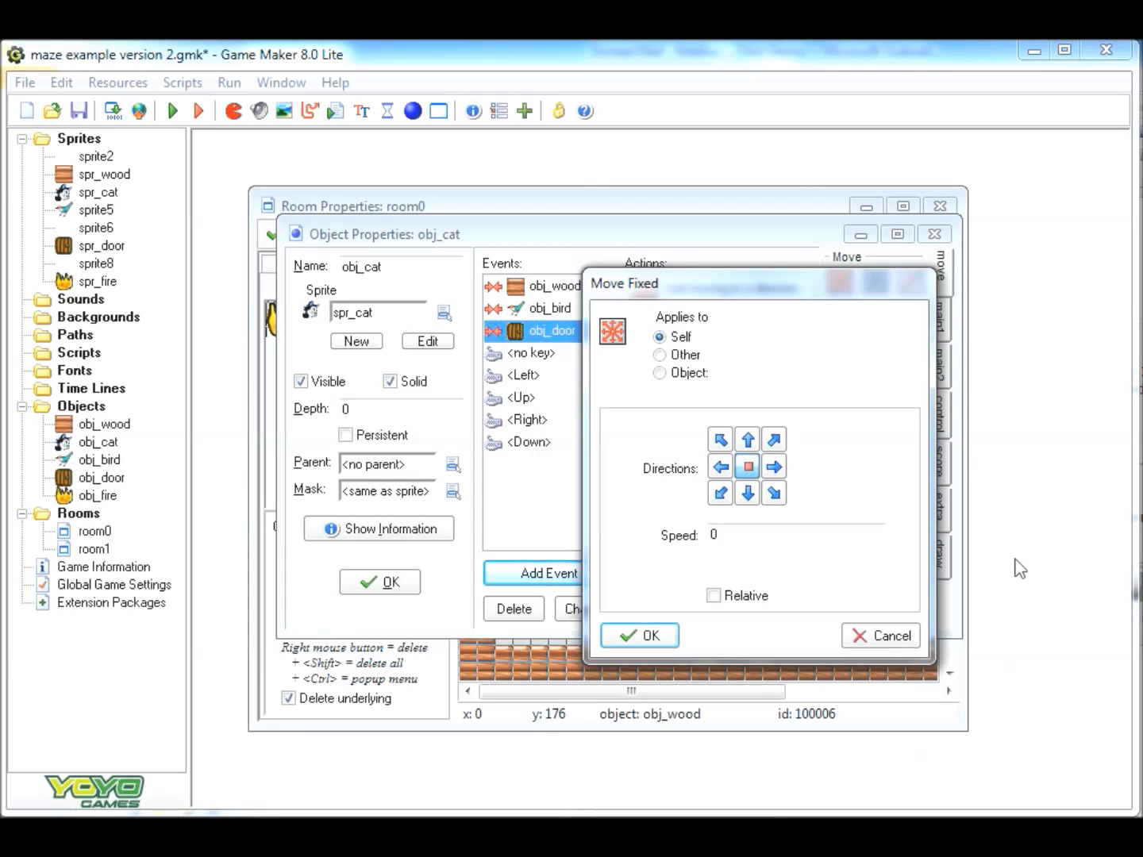
left_click(631, 635)
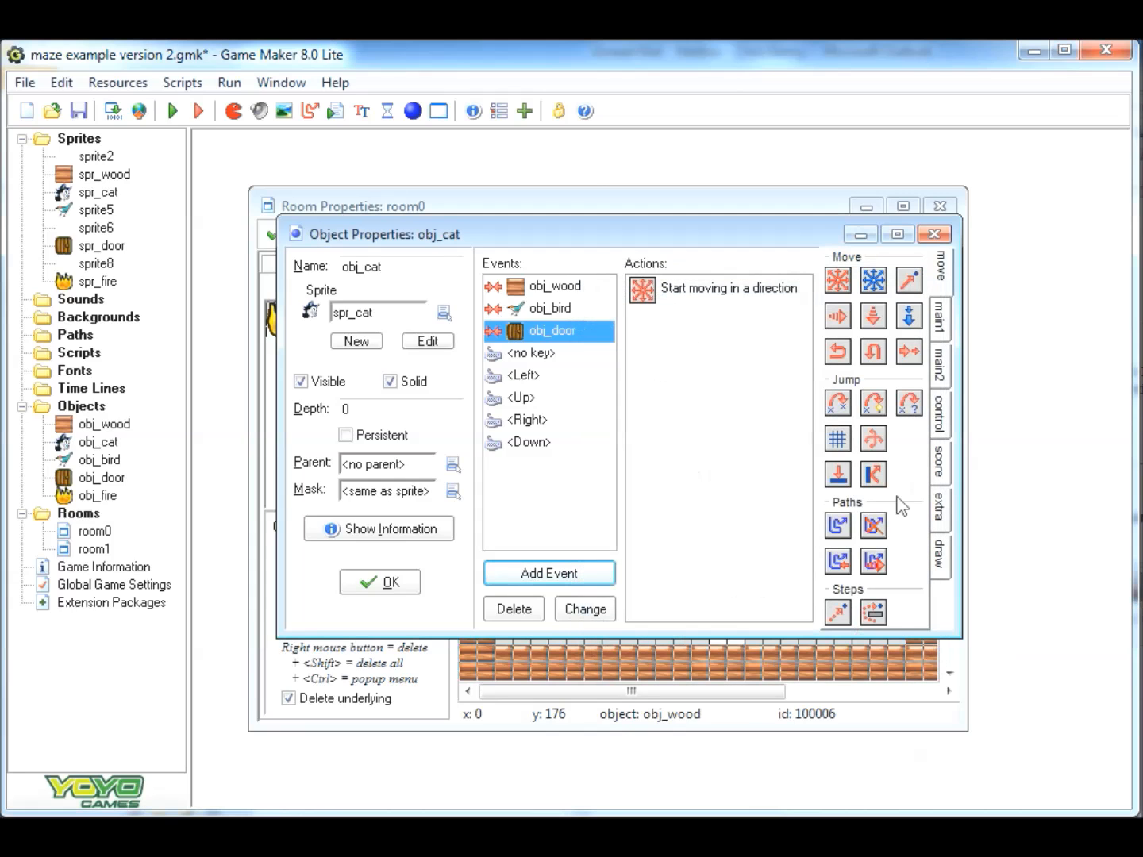
left_click_drag(872, 479, 681, 401)
left_click(646, 636)
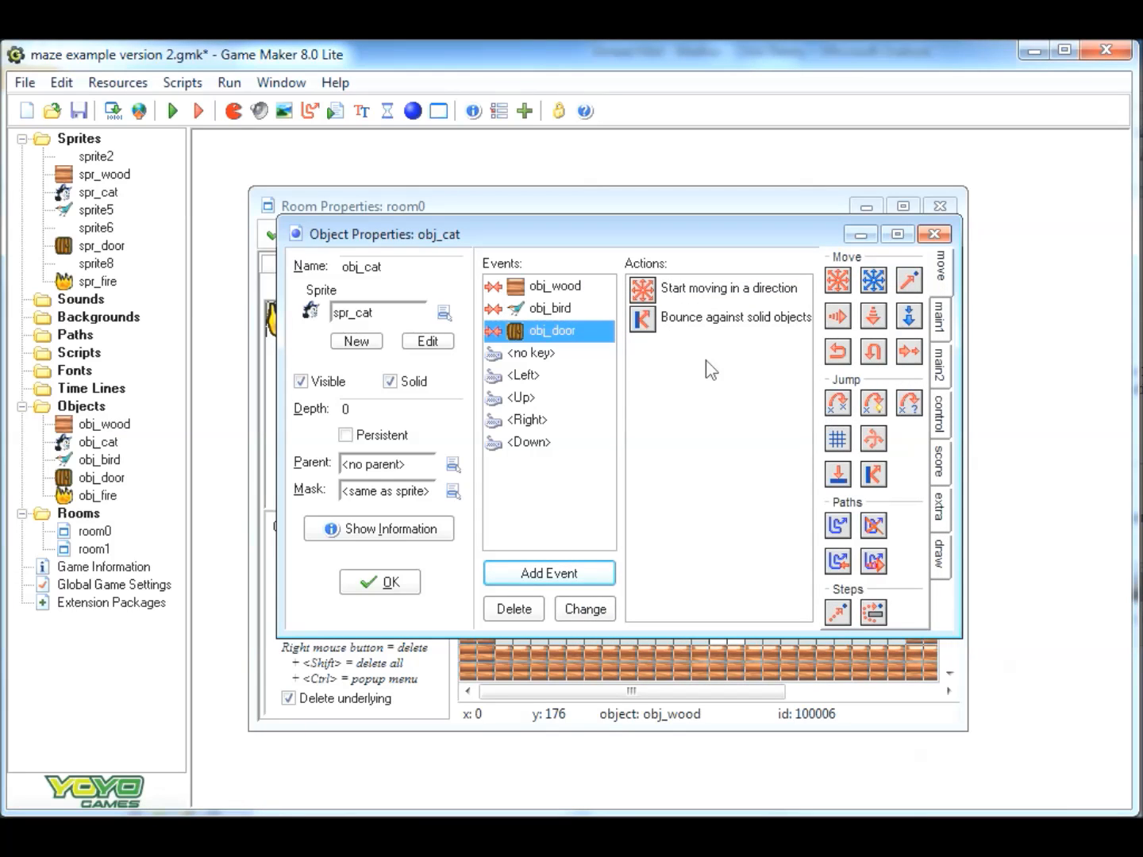
left_click(402, 581)
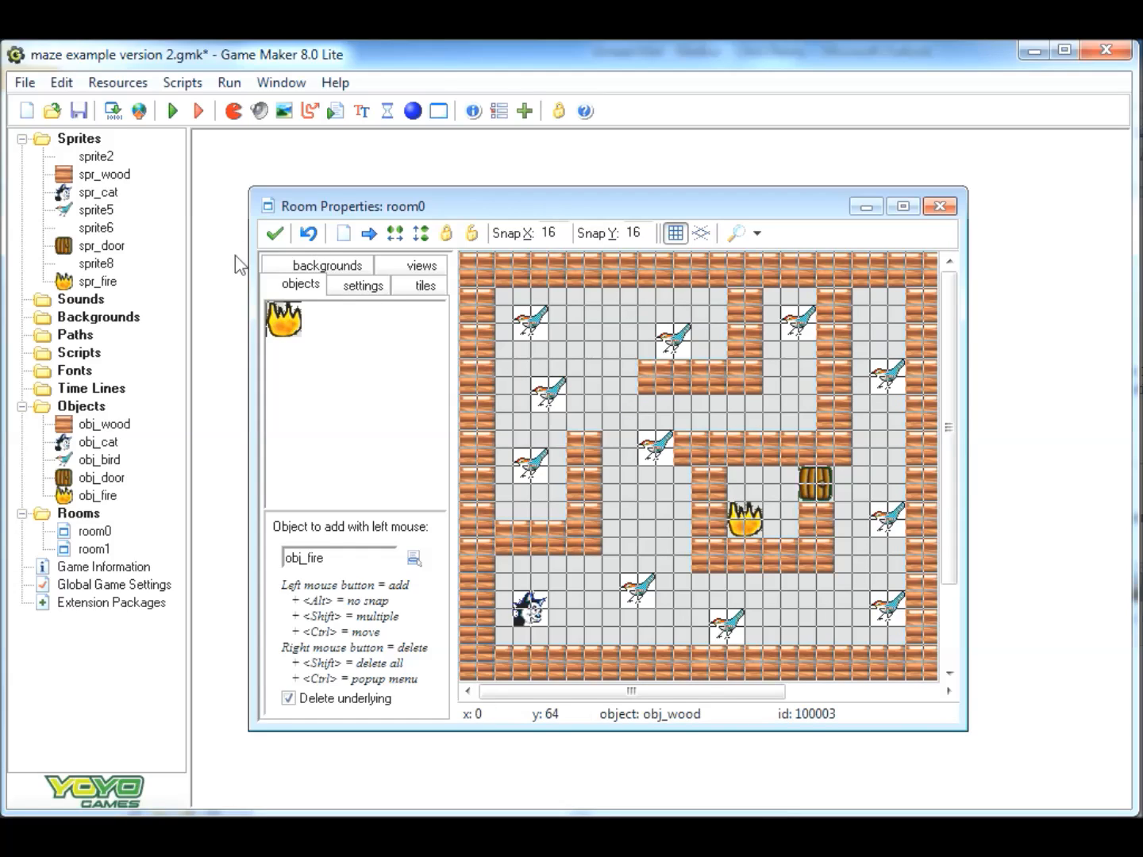
Step: Open the obj_cat object and add a normal Step event
left_click(107, 442)
left_click(110, 441)
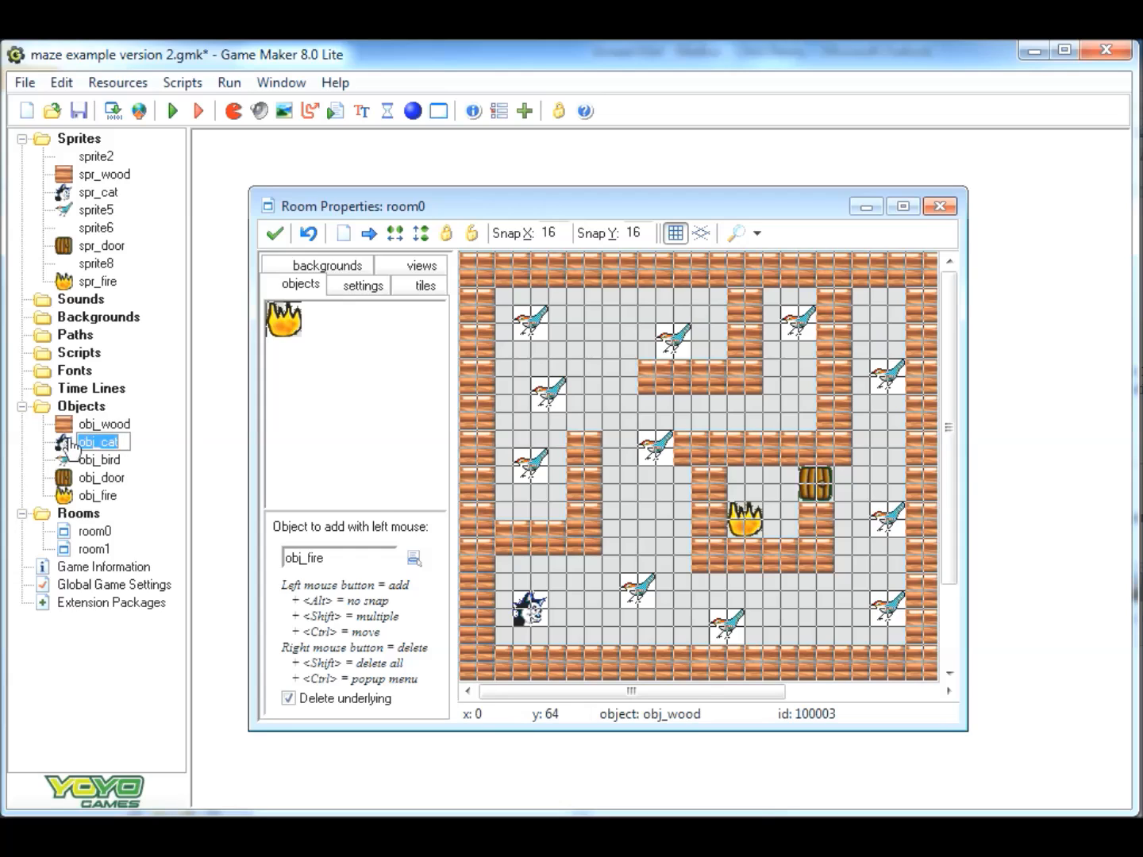
double_click(68, 442)
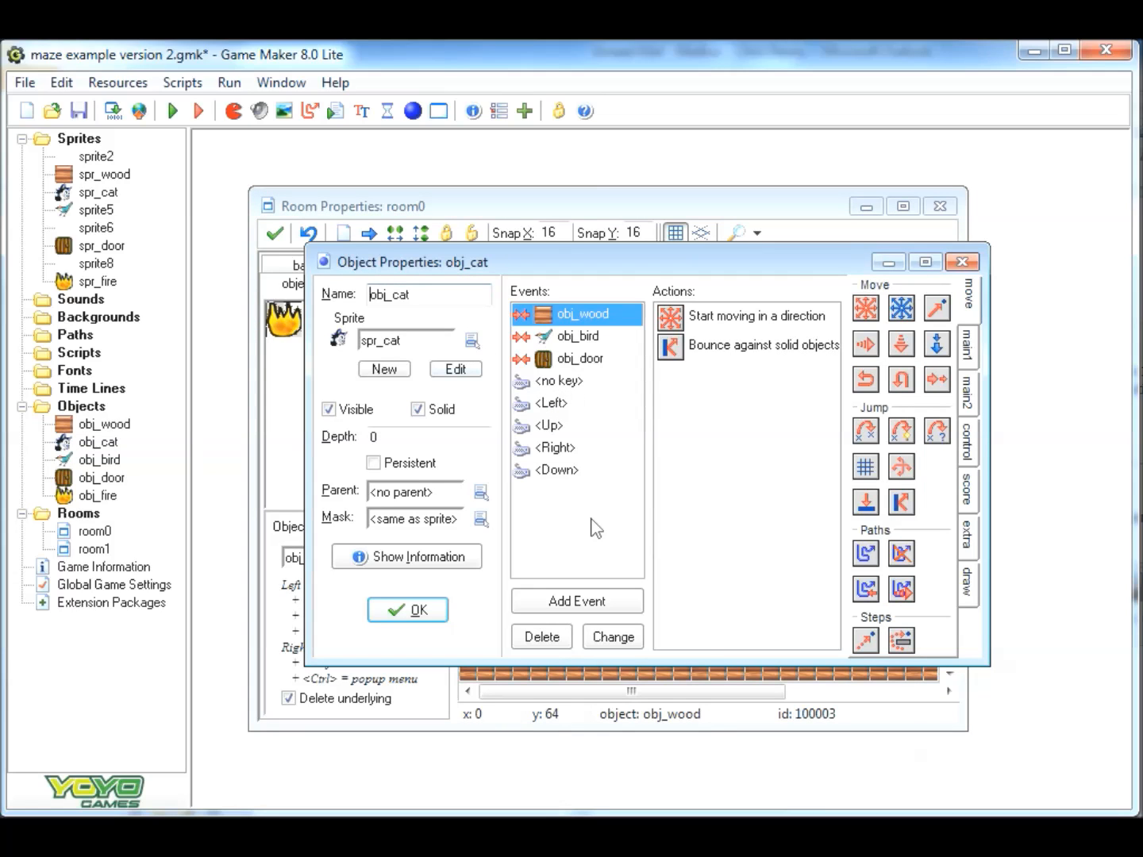
left_click(569, 600)
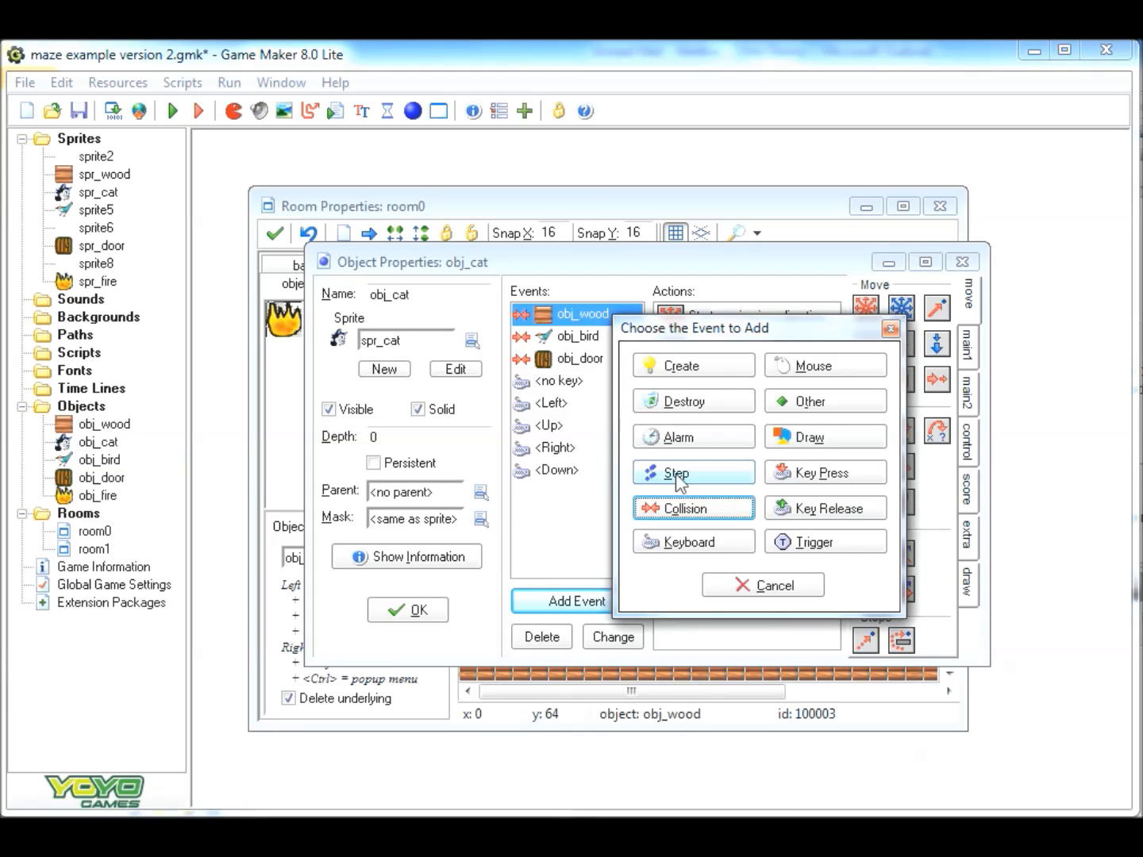
left_click(675, 473)
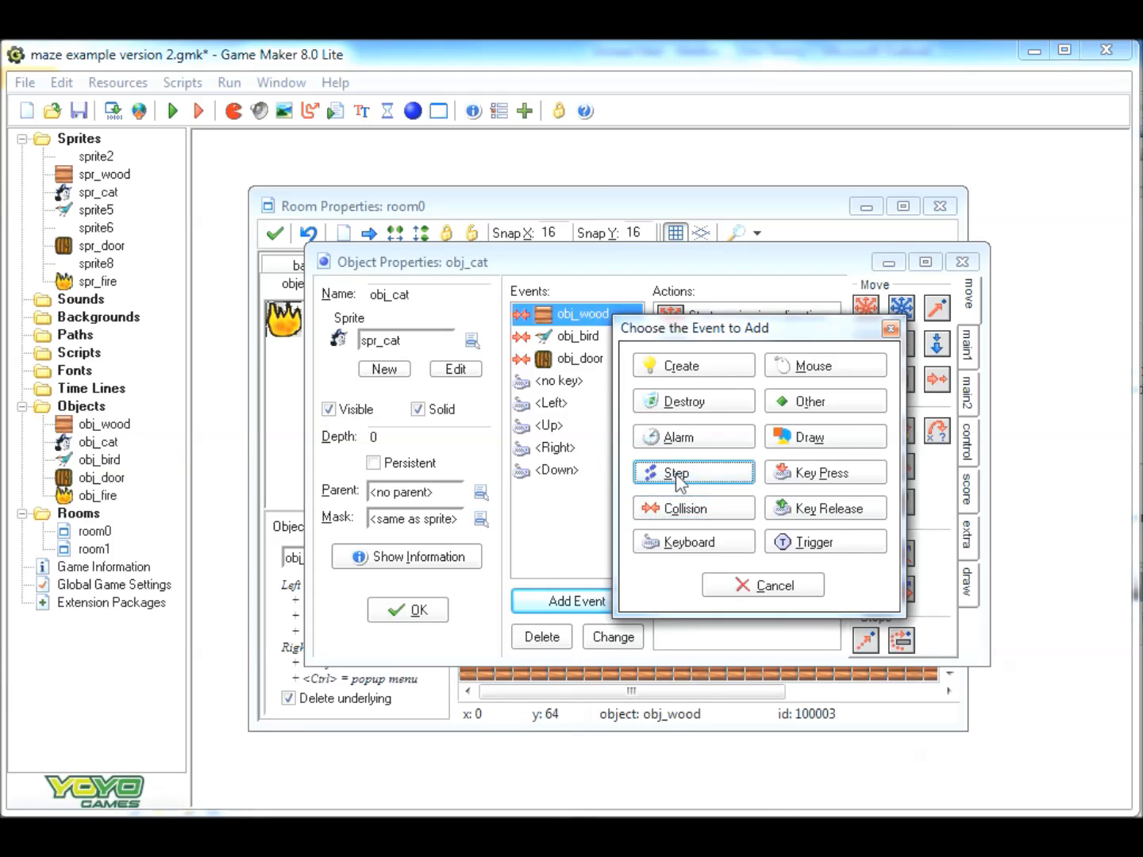
left_click(740, 493)
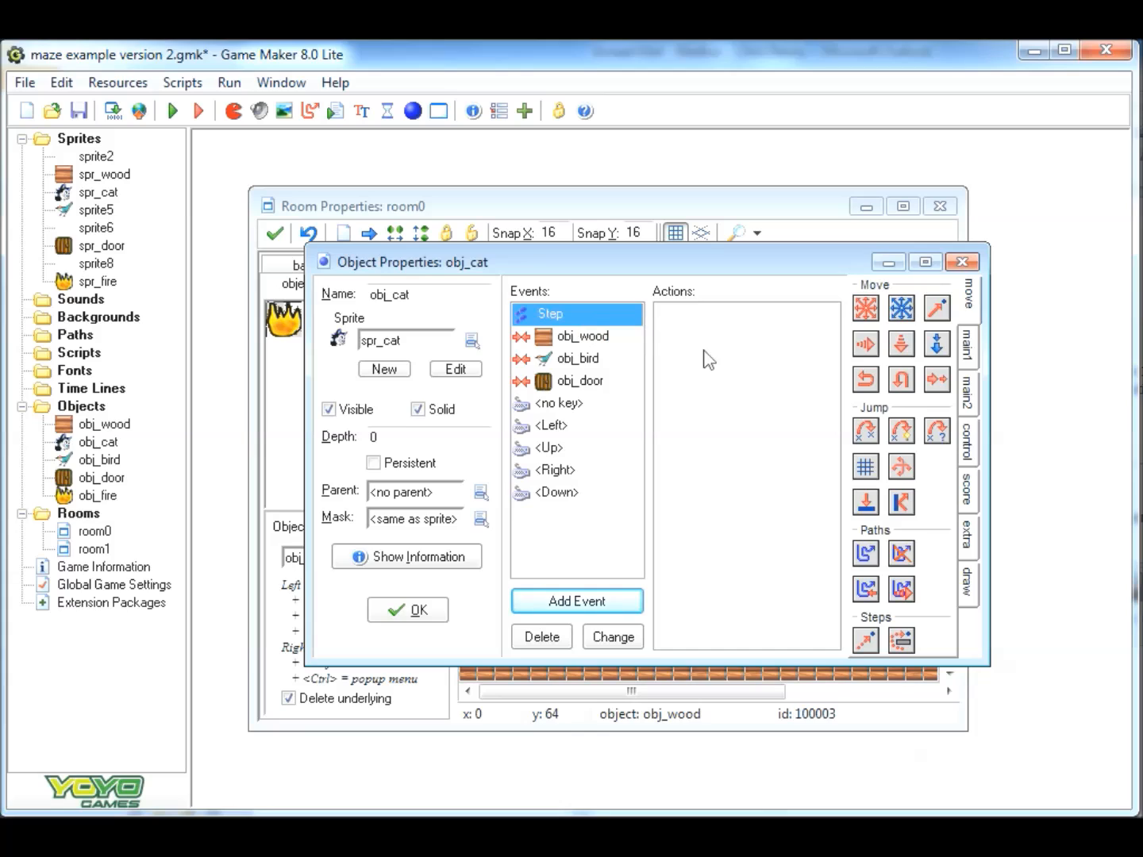
Step: Add a Test Instance Count action to the cat's Step event, checking that the number of obj_bird instances is equal to 0
left_click(968, 457)
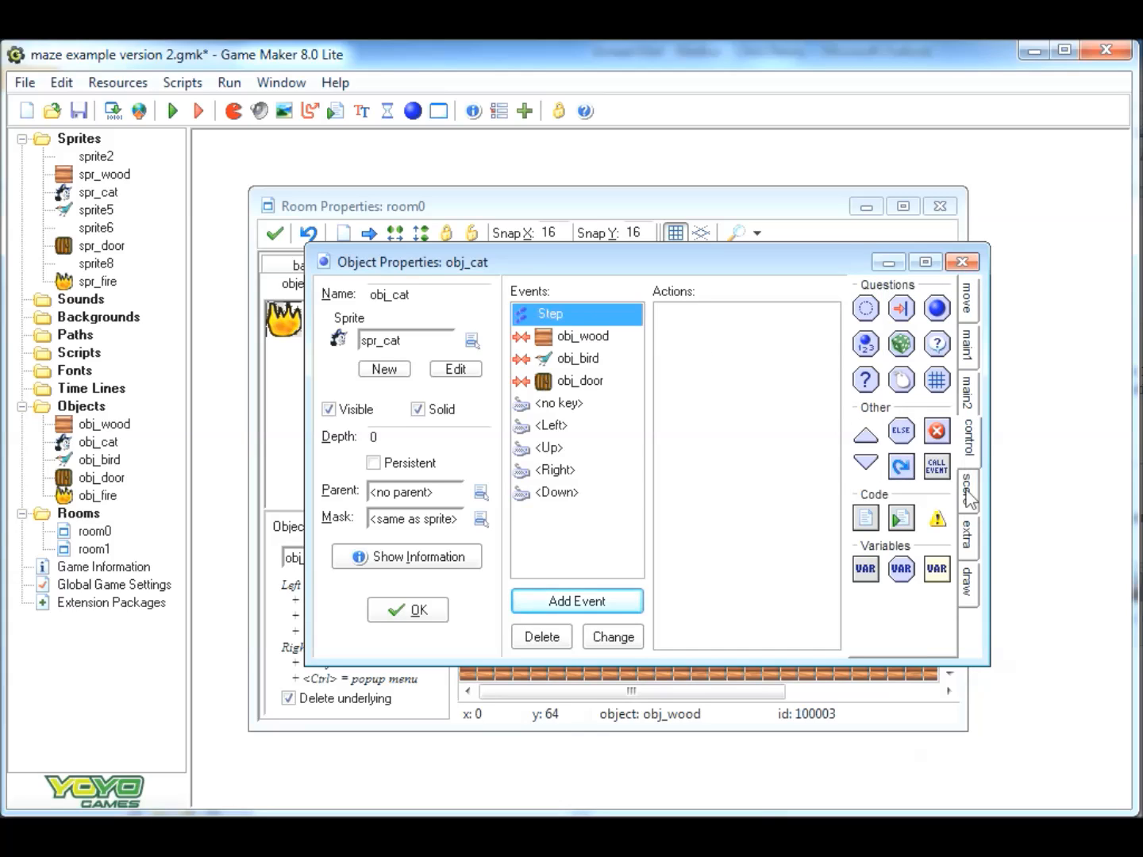
left_click(968, 395)
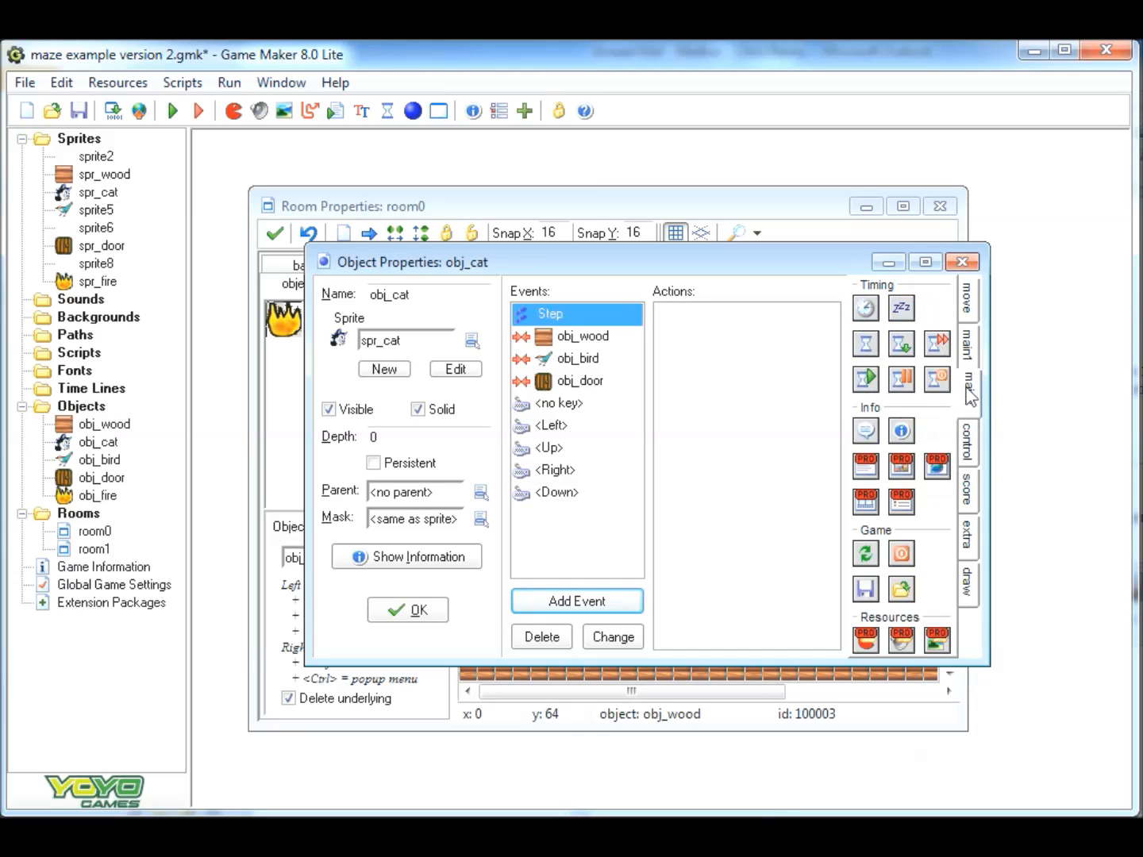
left_click(976, 349)
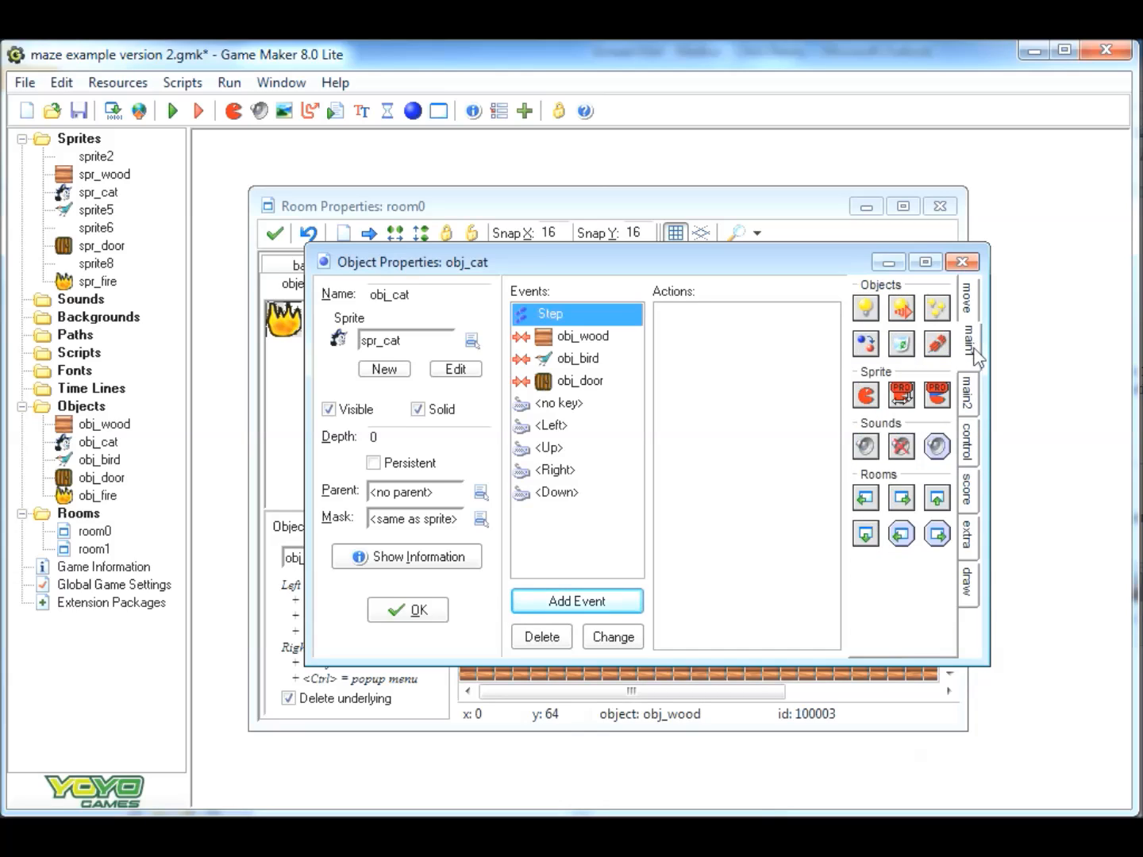
left_click(972, 308)
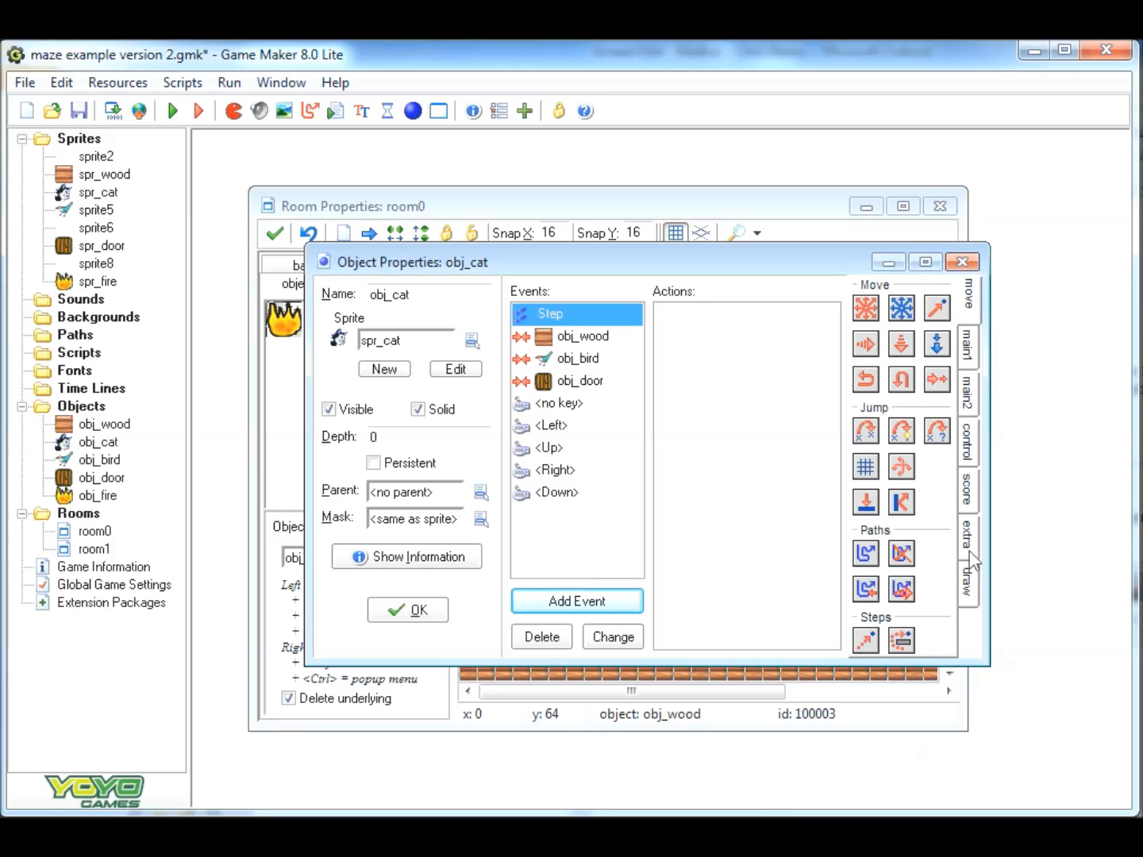
left_click(968, 445)
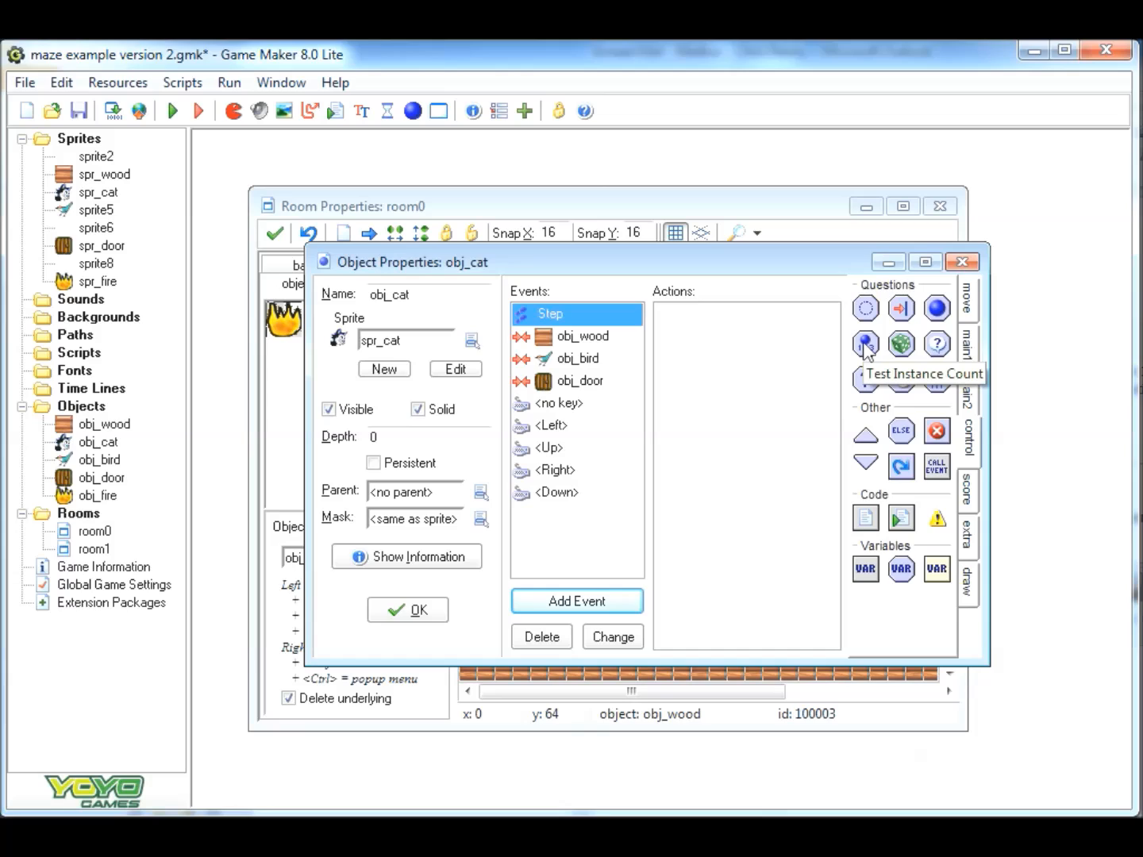
left_click_drag(865, 346, 763, 347)
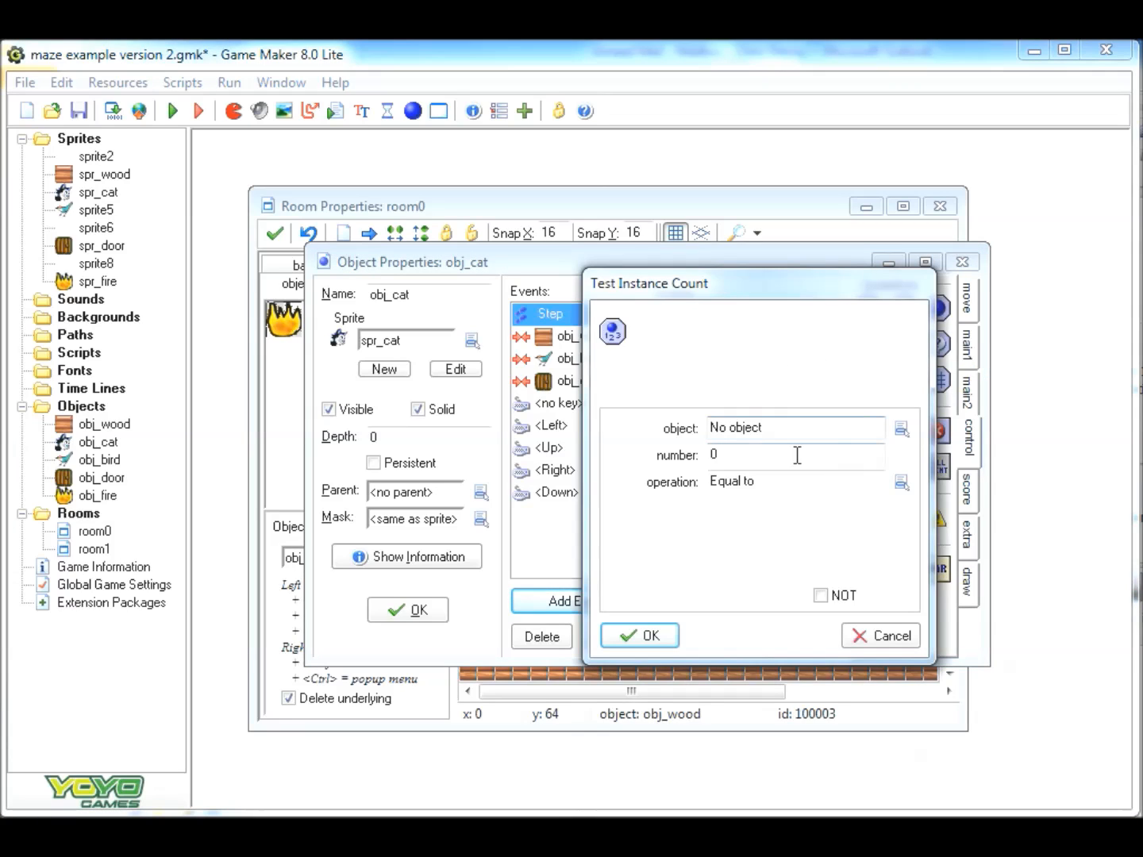
left_click(900, 428)
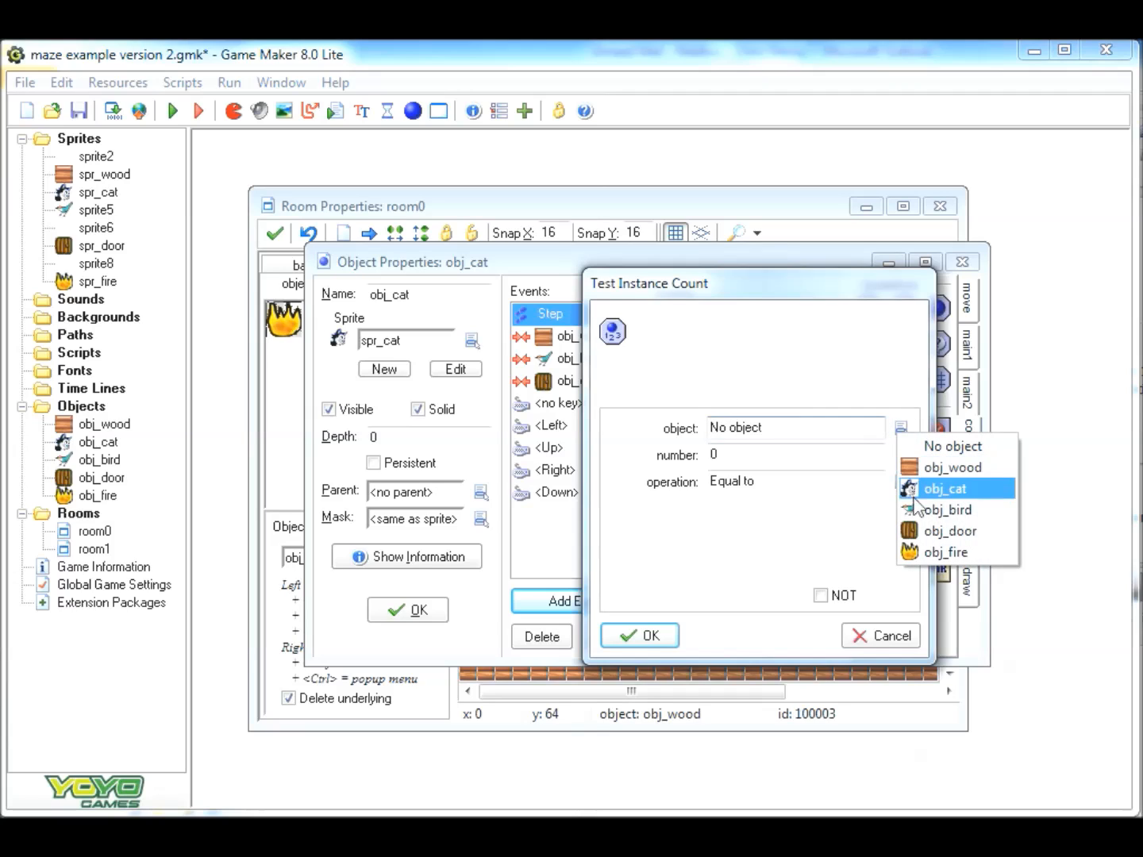
left_click(952, 510)
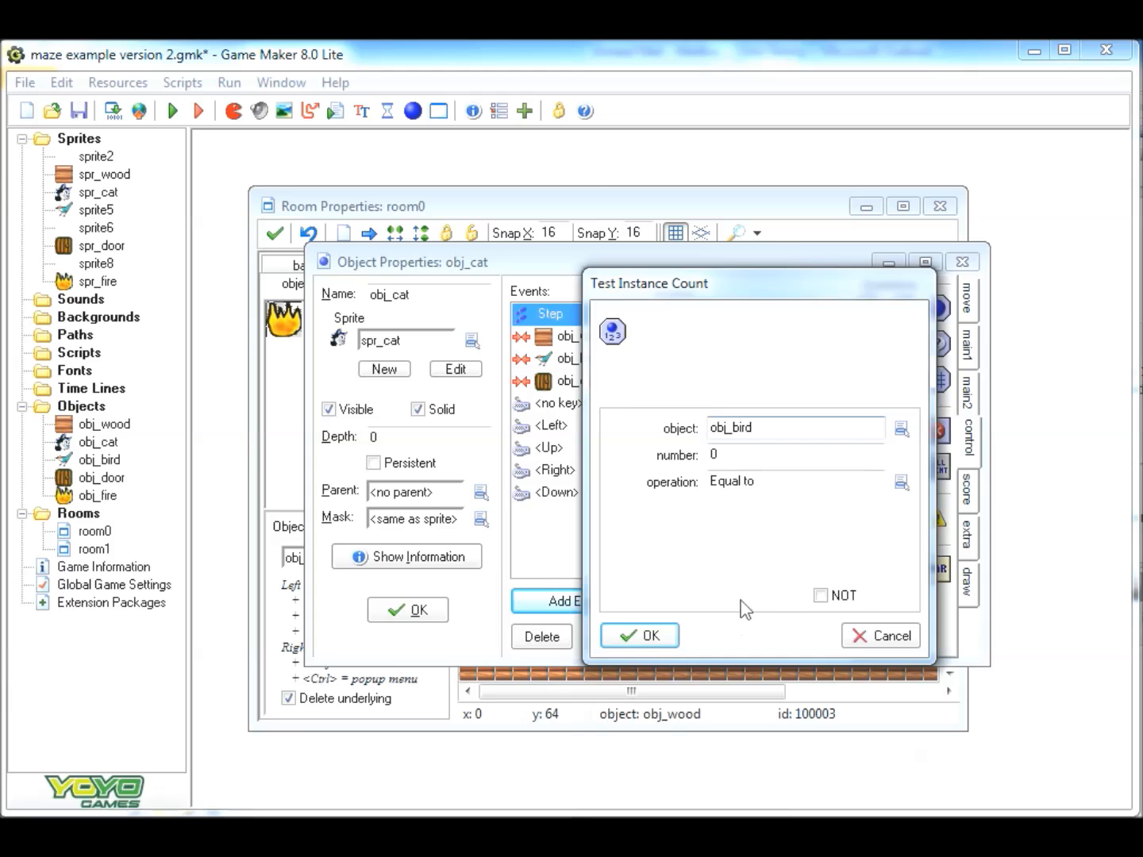
left_click(670, 634)
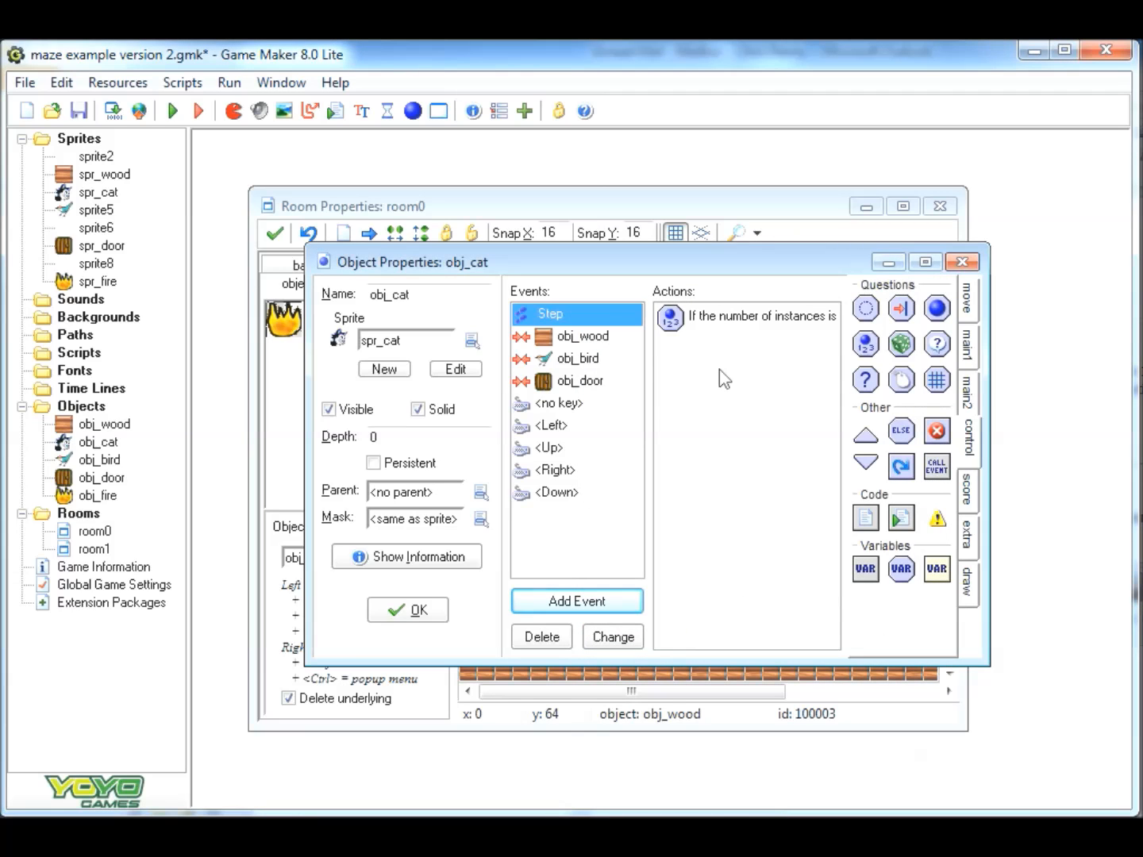
Step: Add a Destroy Instance action below the instance count test, applied to a chosen object instead of Self
left_click(969, 343)
left_click_drag(721, 354, 721, 353)
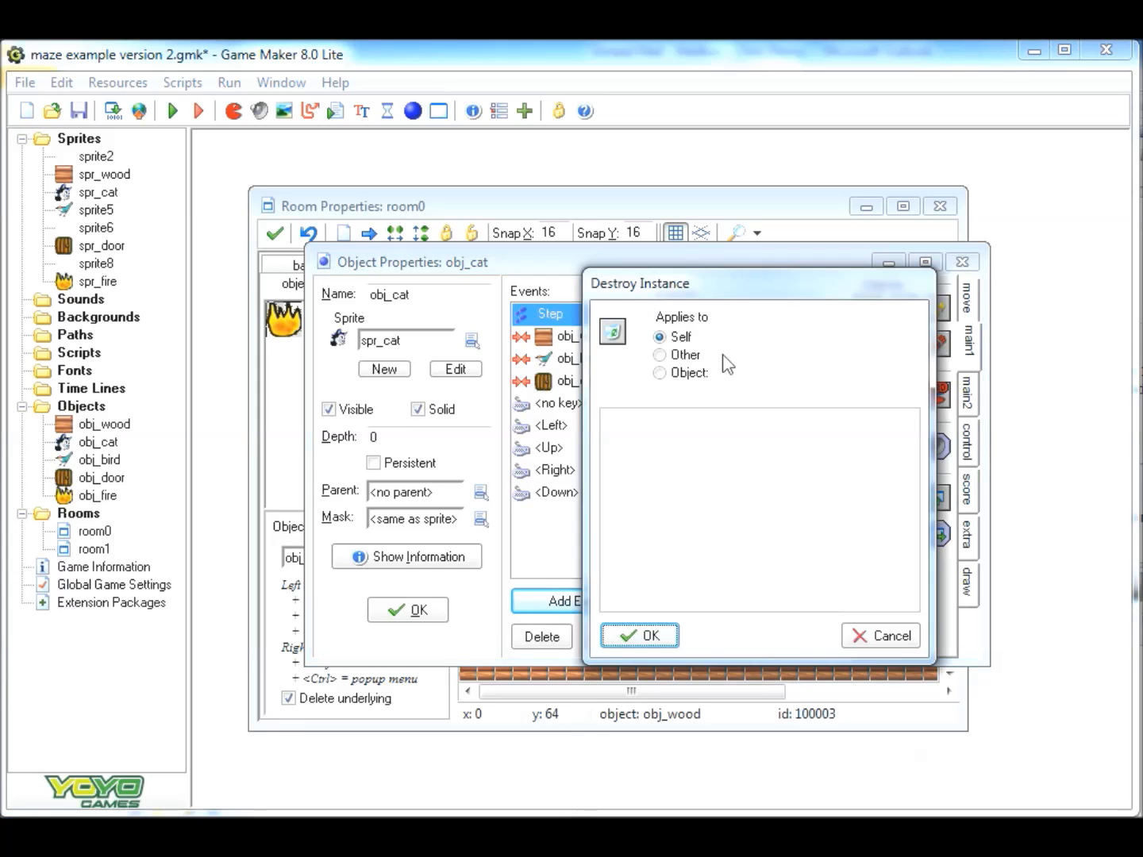
left_click(661, 373)
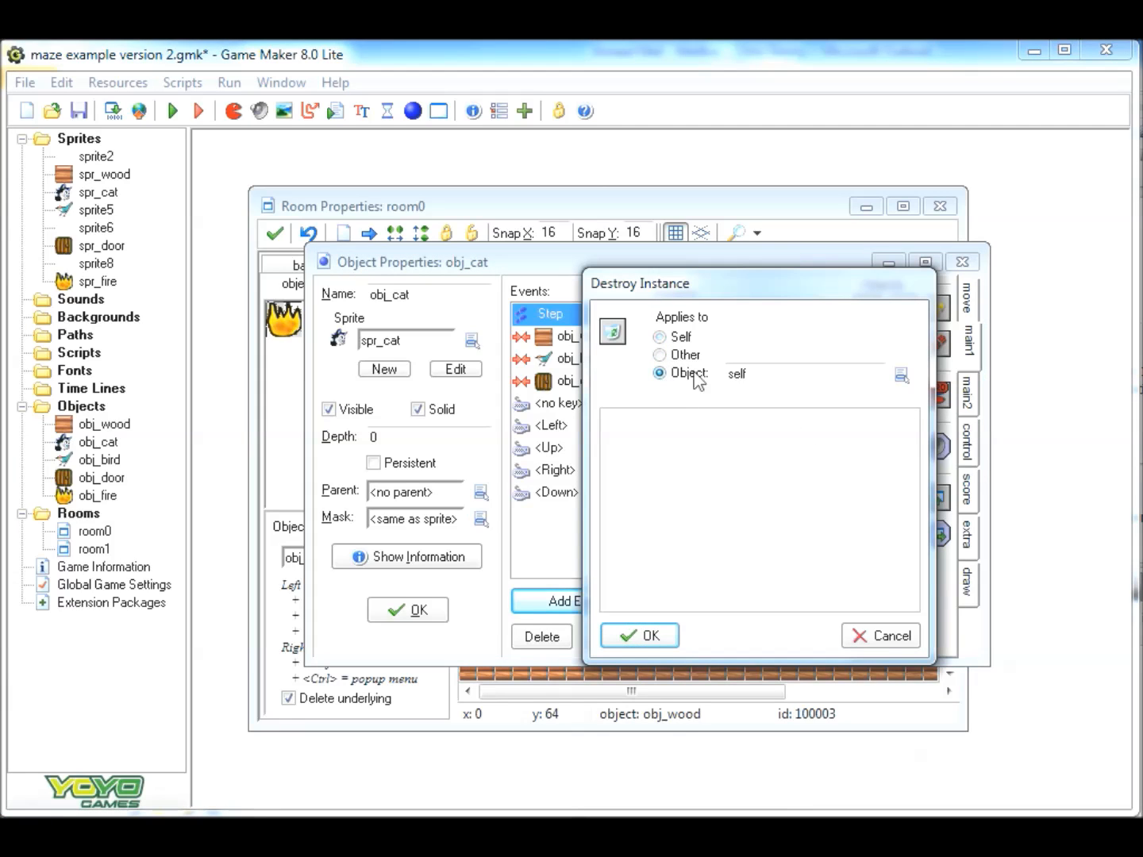
left_click(898, 376)
left_click(946, 448)
left_click(649, 636)
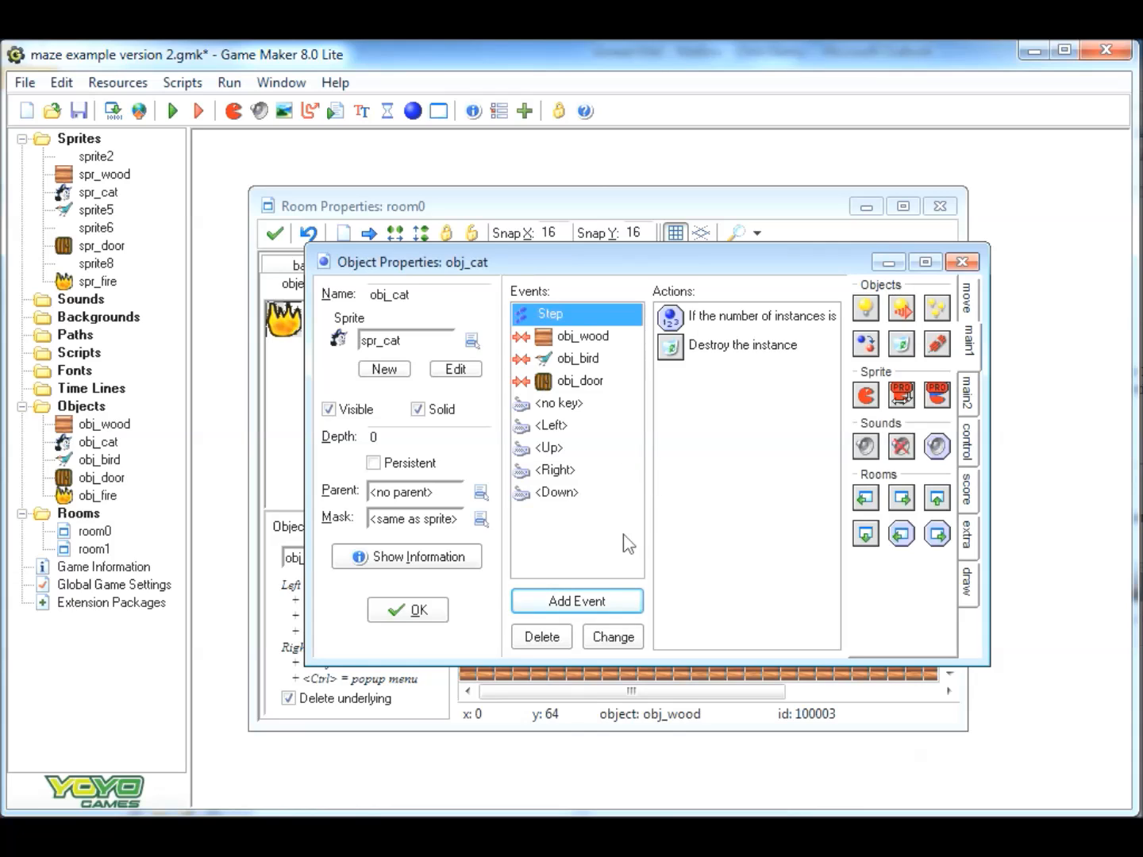
Step: Add a collision event with obj_fire to obj_cat, give it a Next Room action with no transition effect, and accept the object
left_click(591, 607)
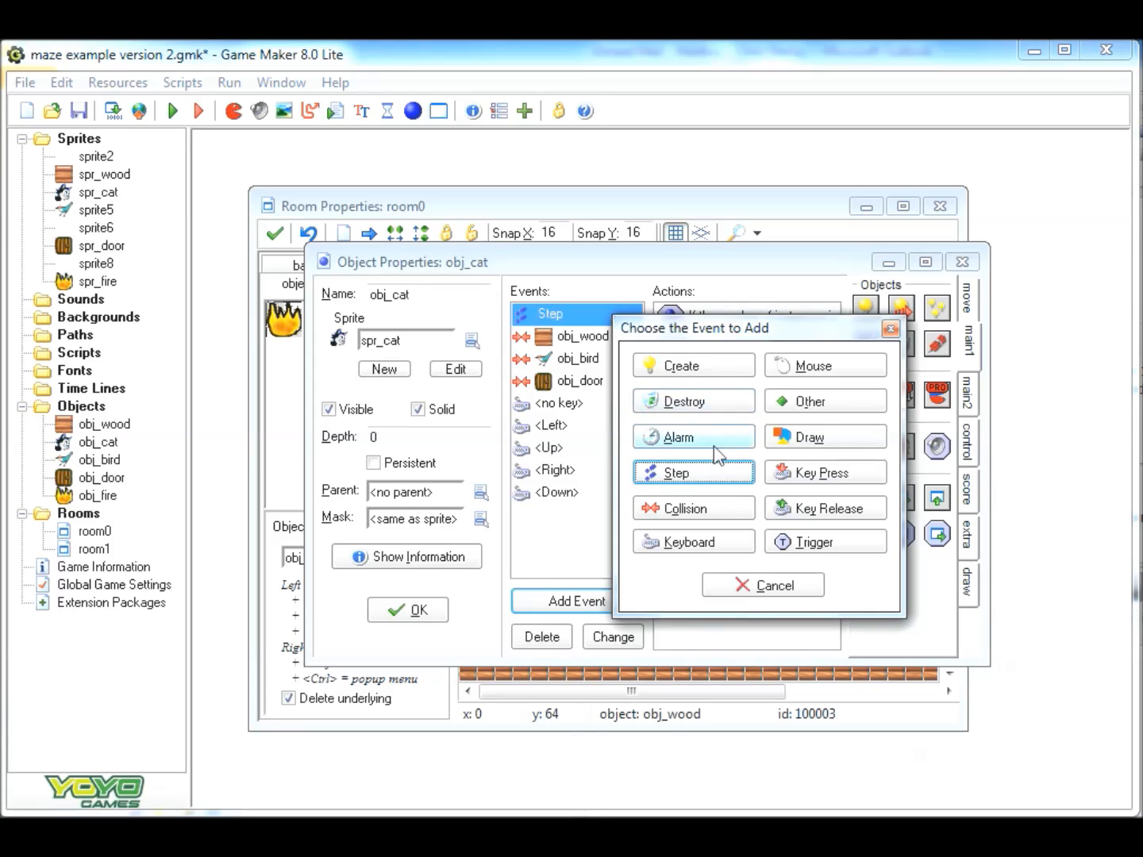
left_click(709, 512)
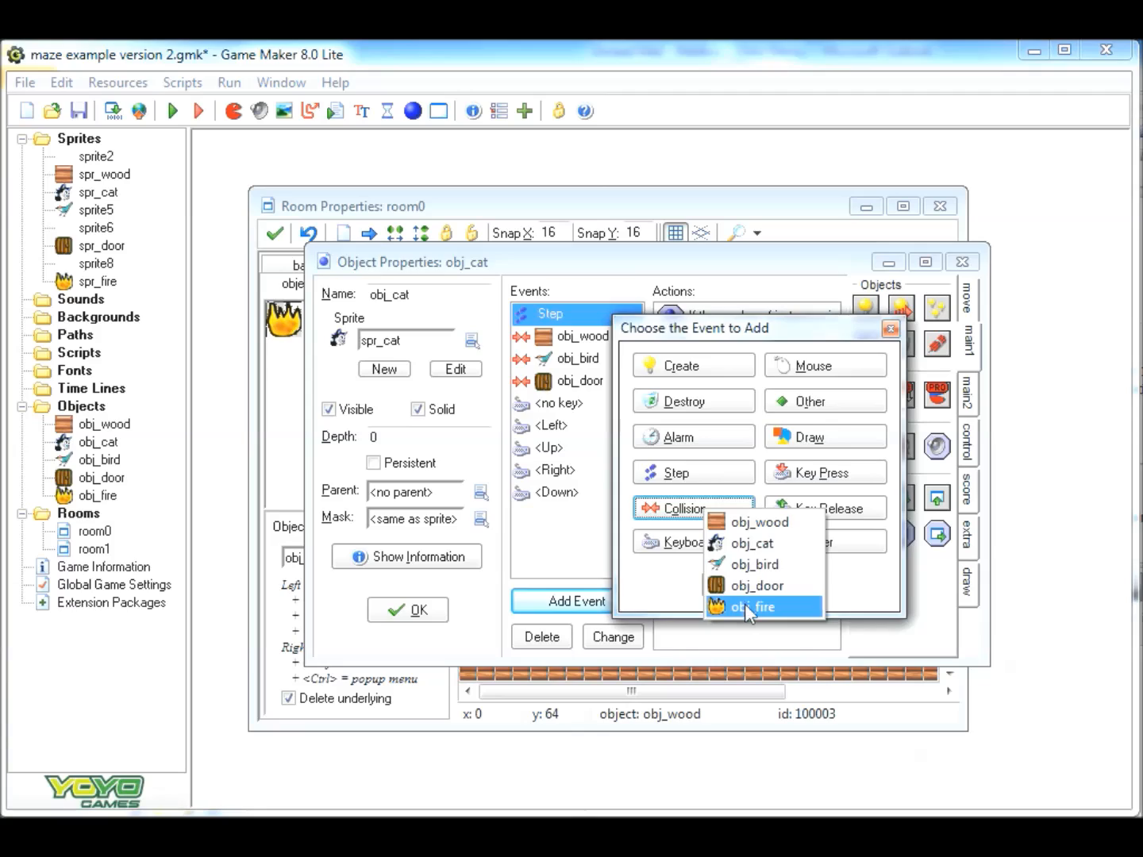
left_click(744, 604)
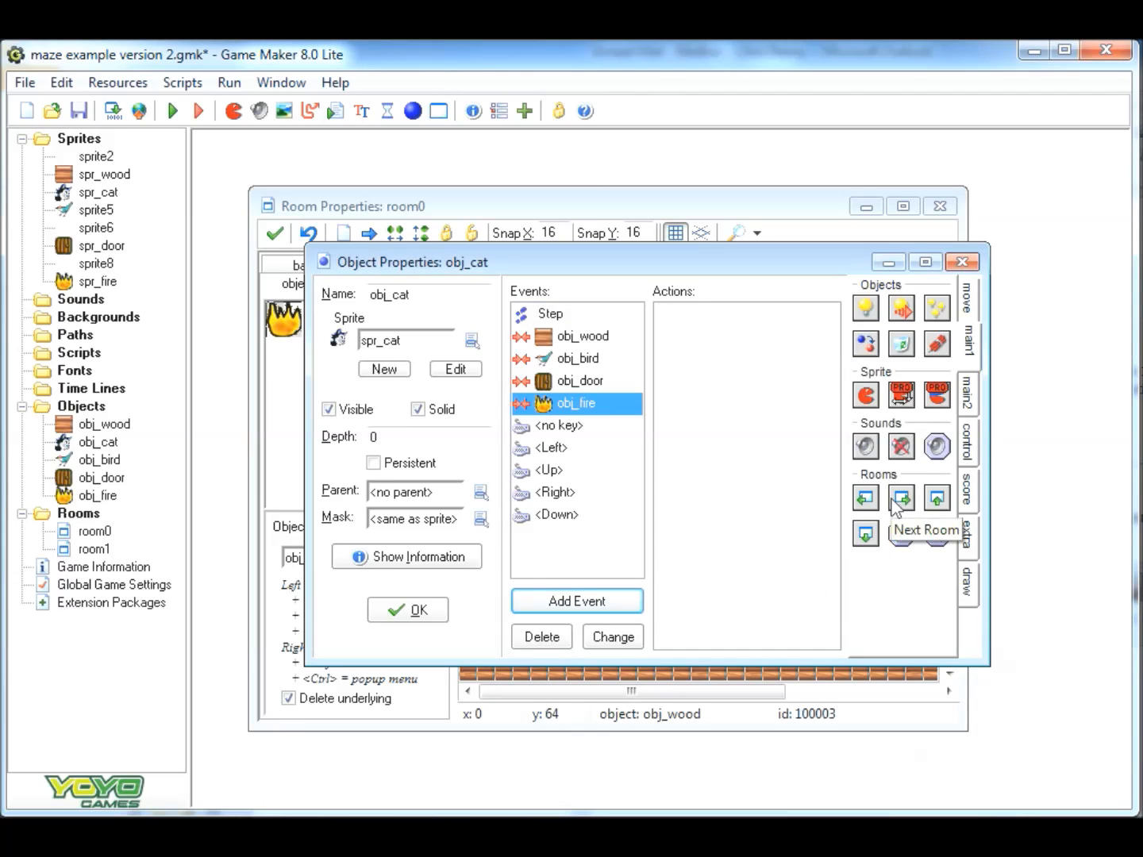
left_click_drag(895, 498, 903, 504)
left_click_drag(697, 360, 698, 361)
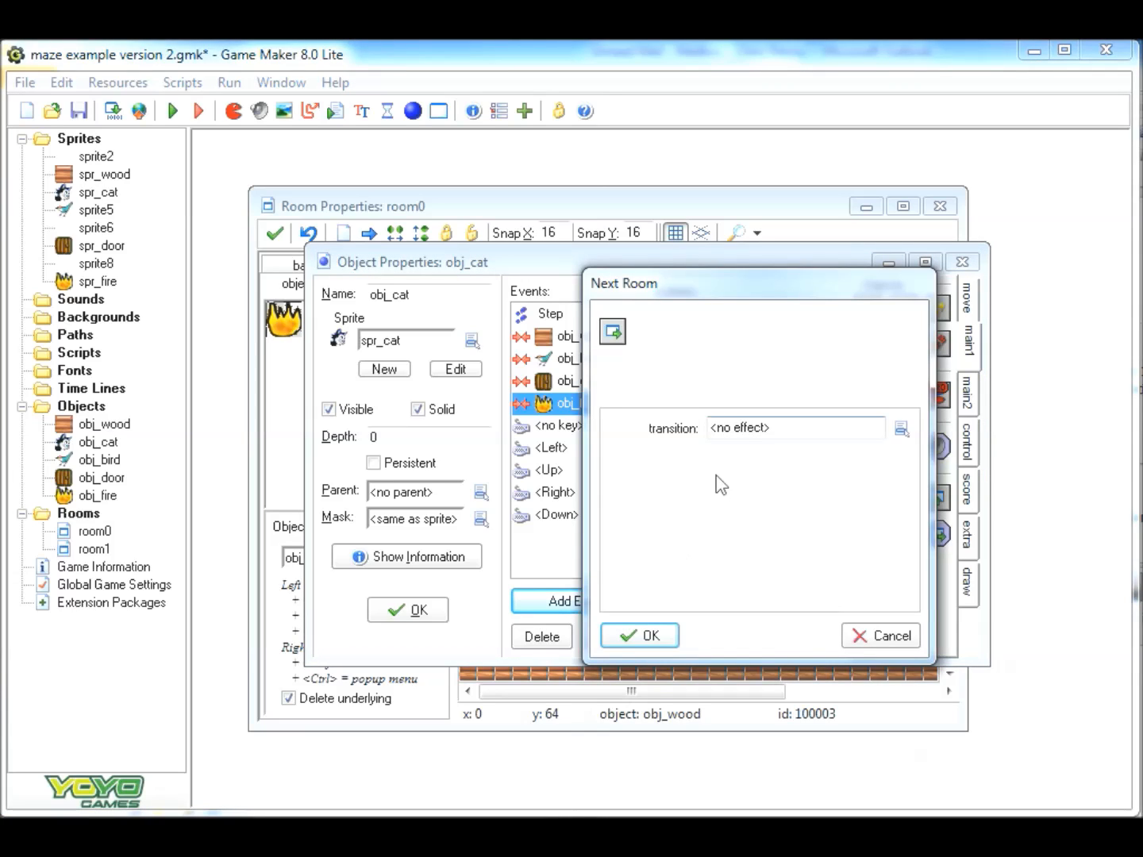
left_click(645, 635)
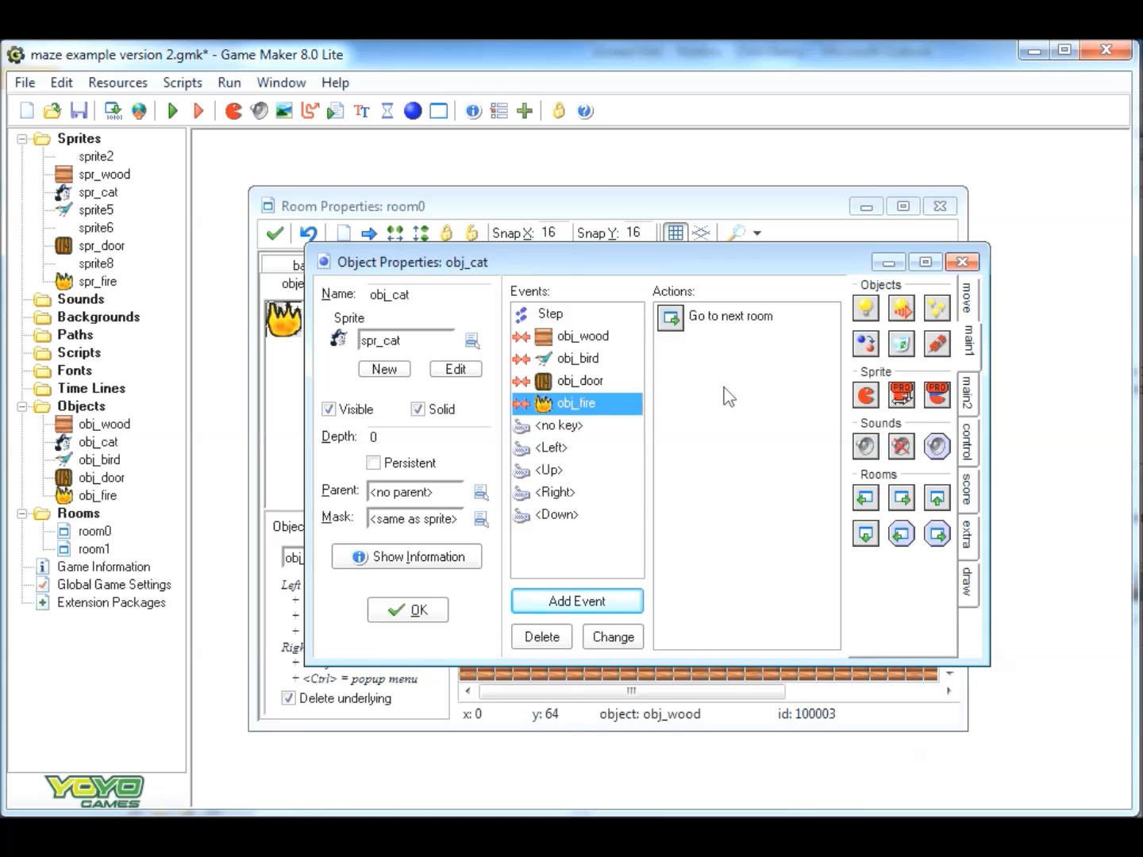
left_click(391, 612)
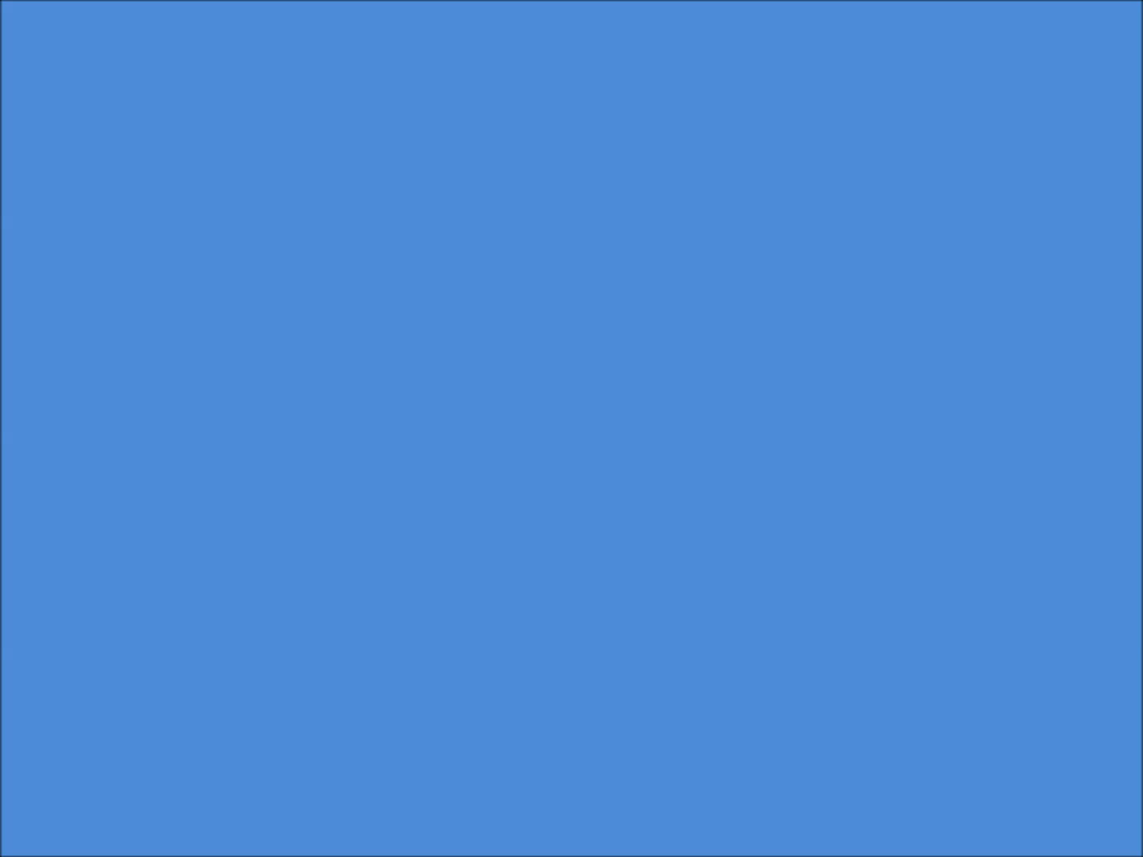